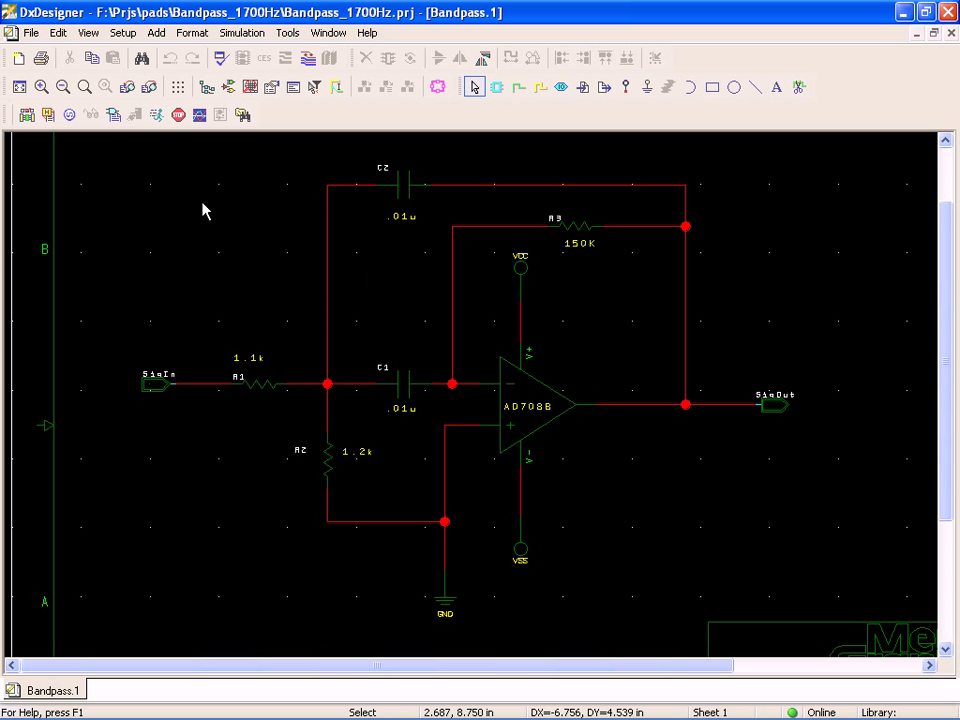
Inspect the WaveIn source's sine waveform parameters without changes and close the sources list
click(70, 115)
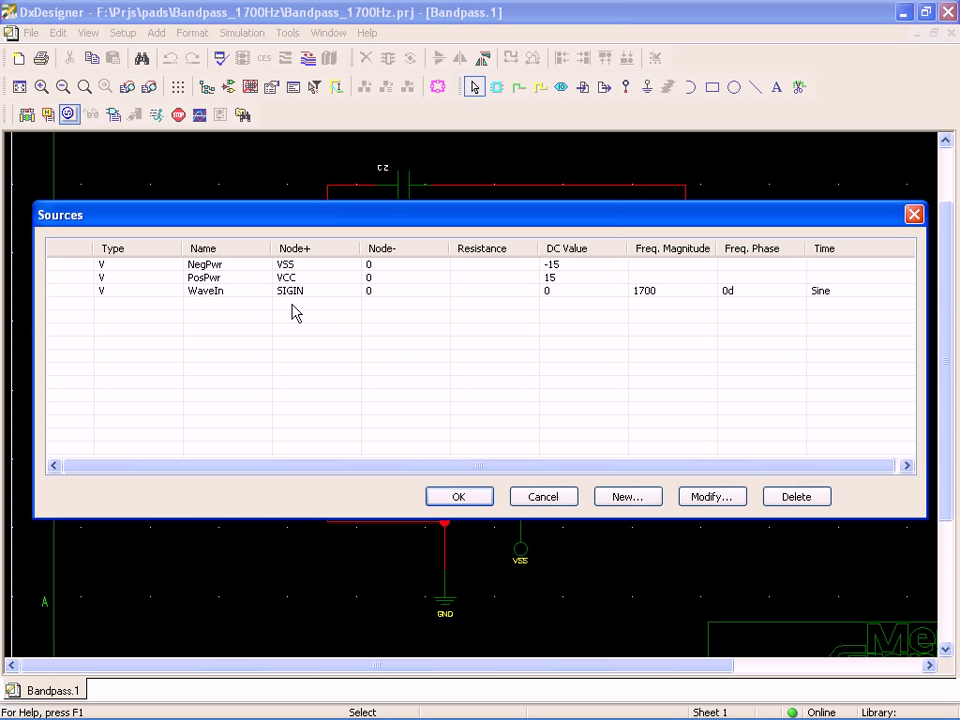
click(243, 294)
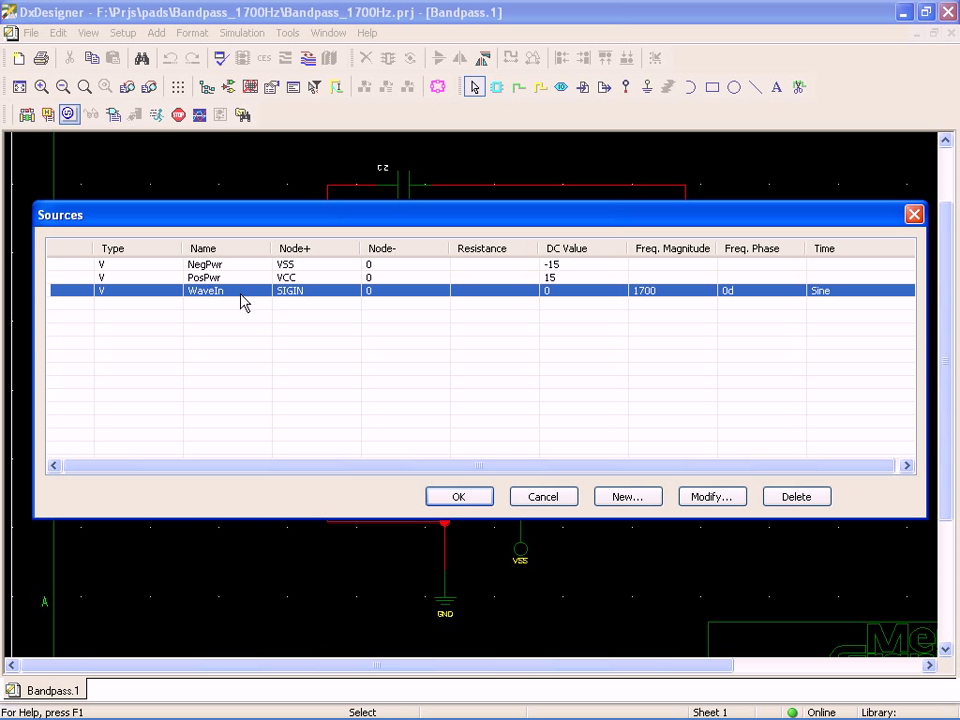
click(709, 500)
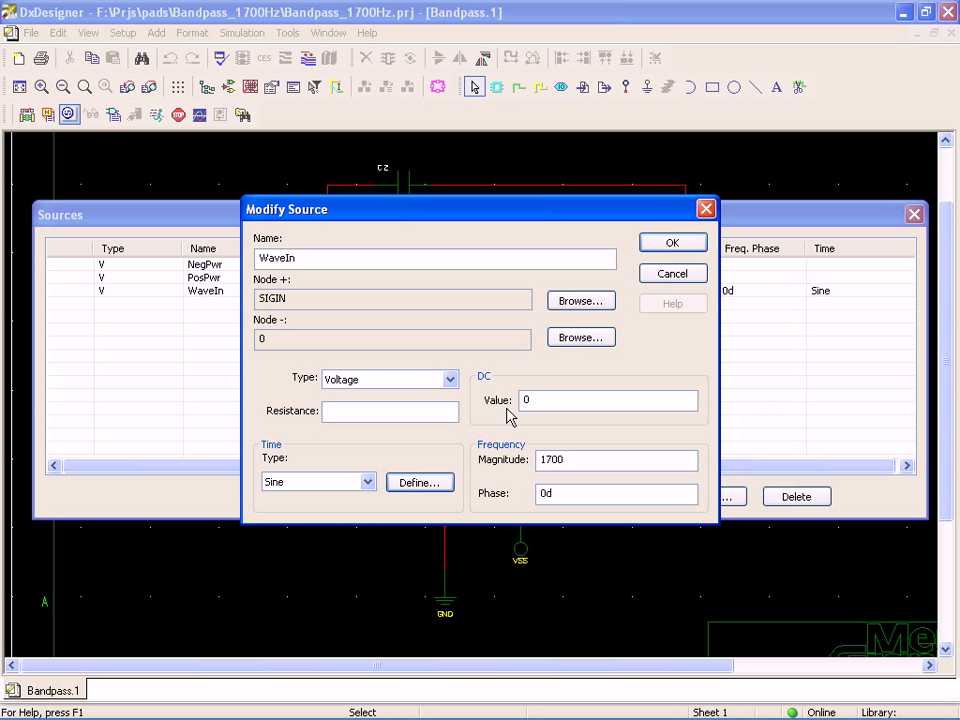
click(412, 489)
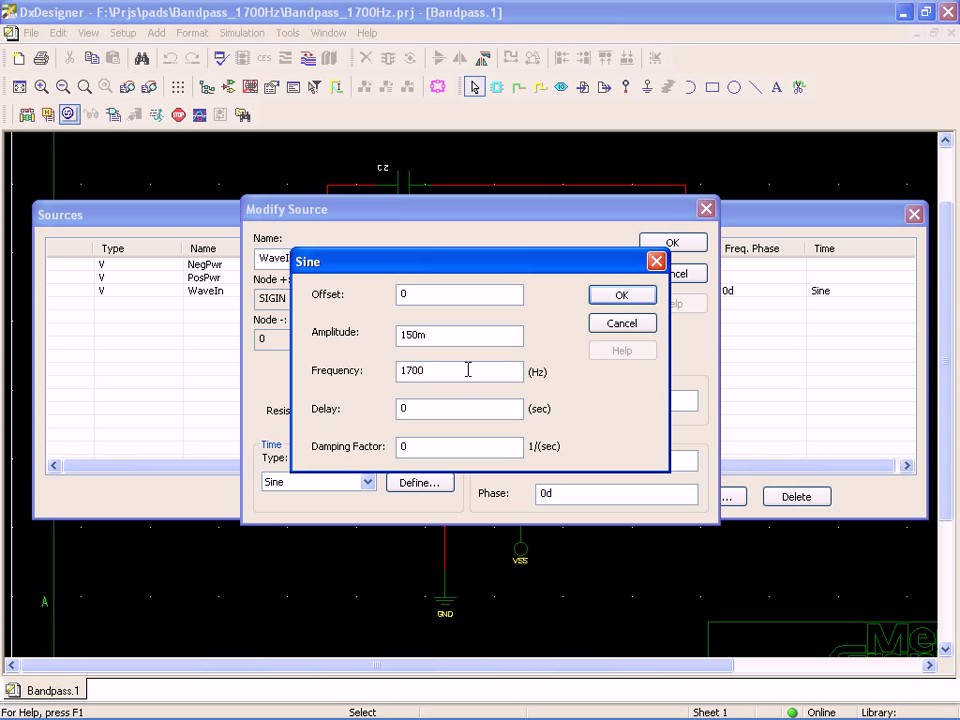
click(625, 324)
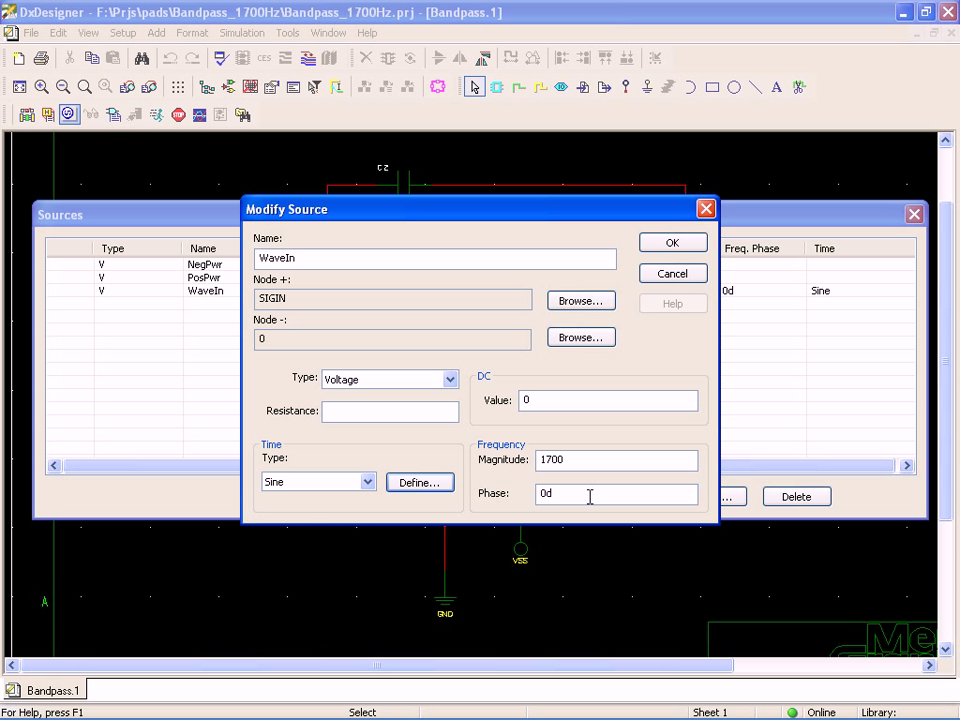
click(672, 276)
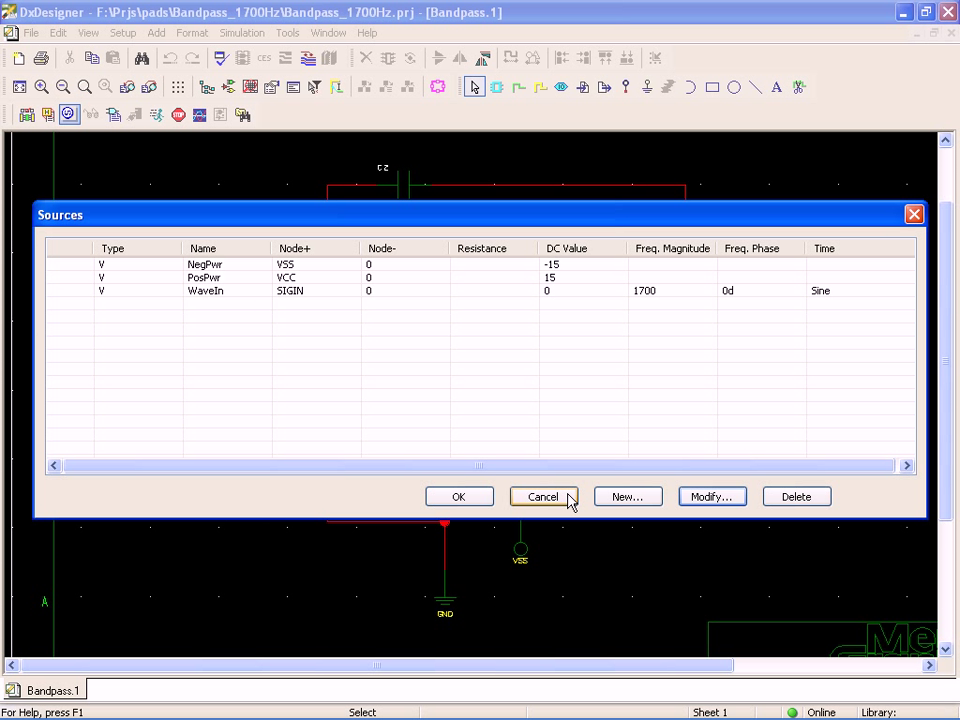
click(543, 497)
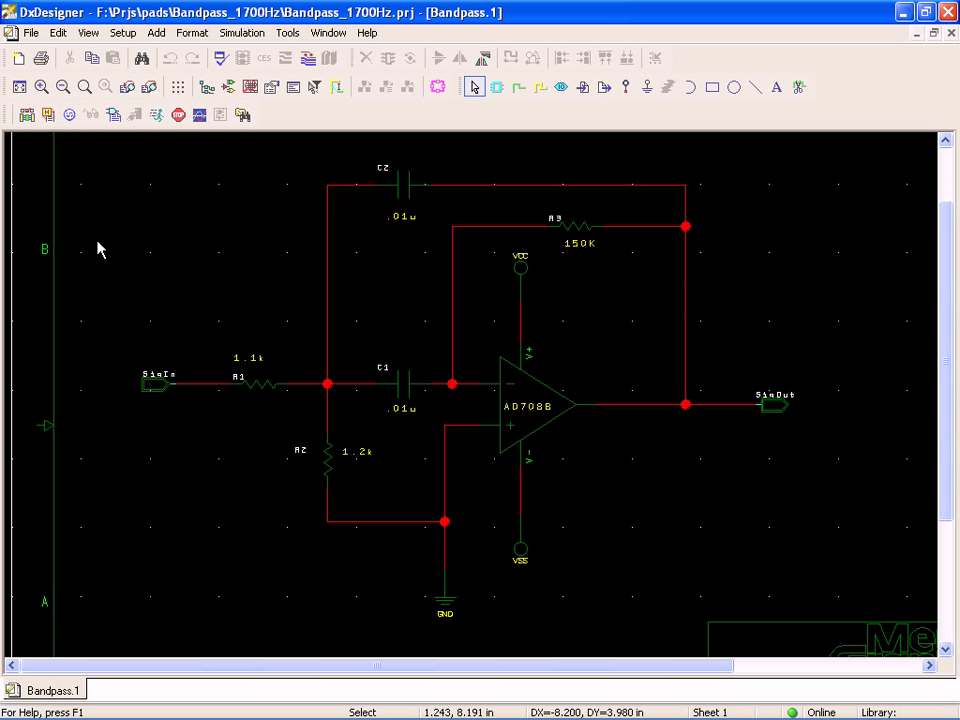
Review the DC, Time-Domain and Frequency Analysis pages of Simulation Control, then return to Simulations
click(160, 113)
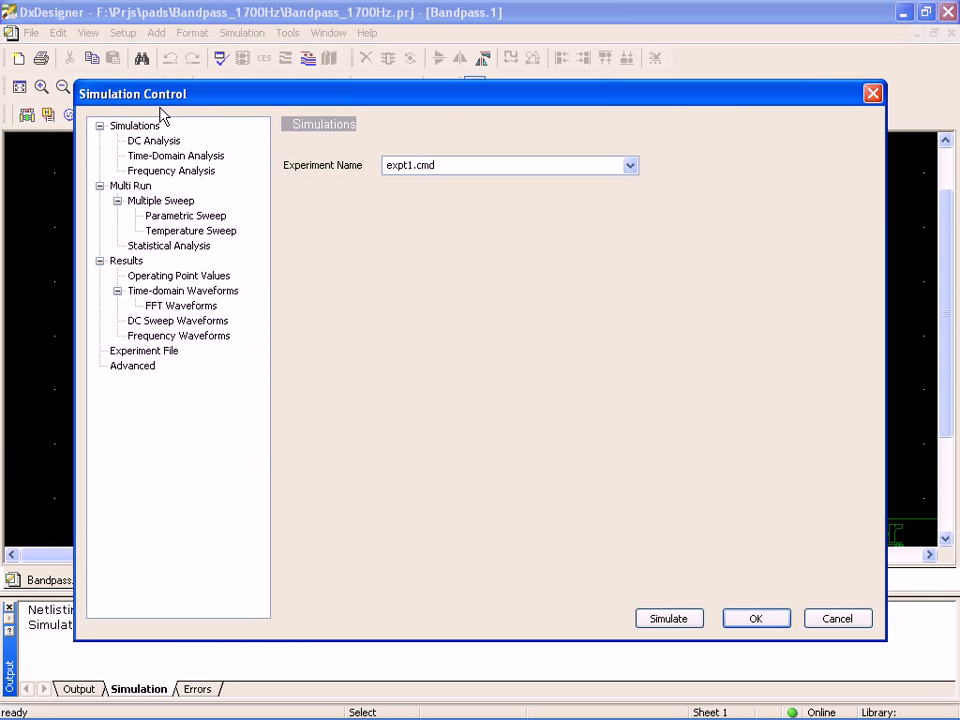
click(163, 141)
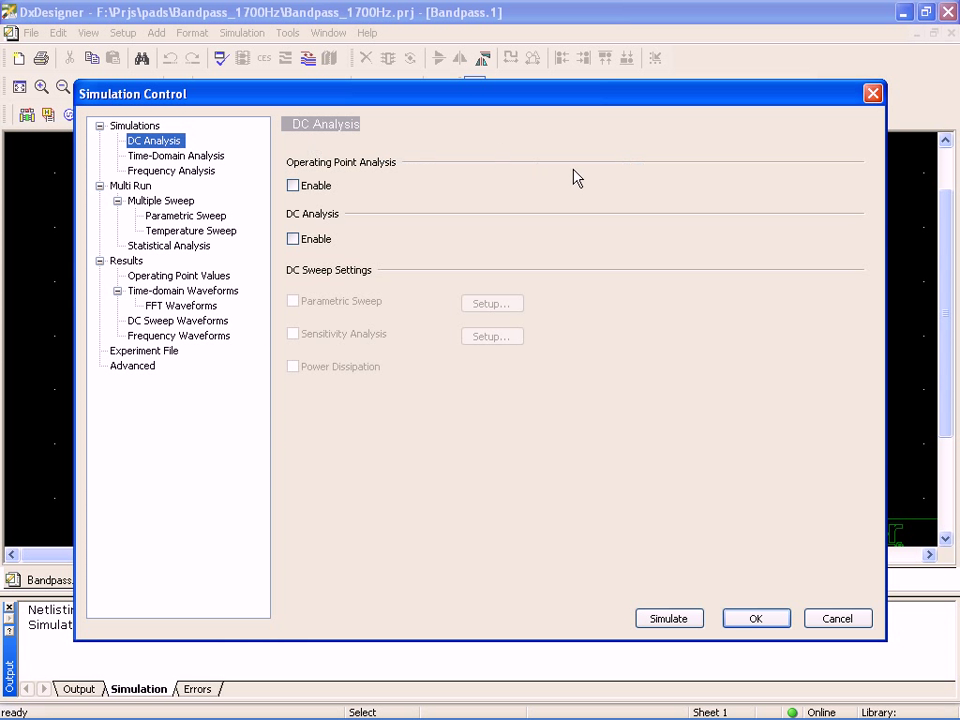
click(168, 156)
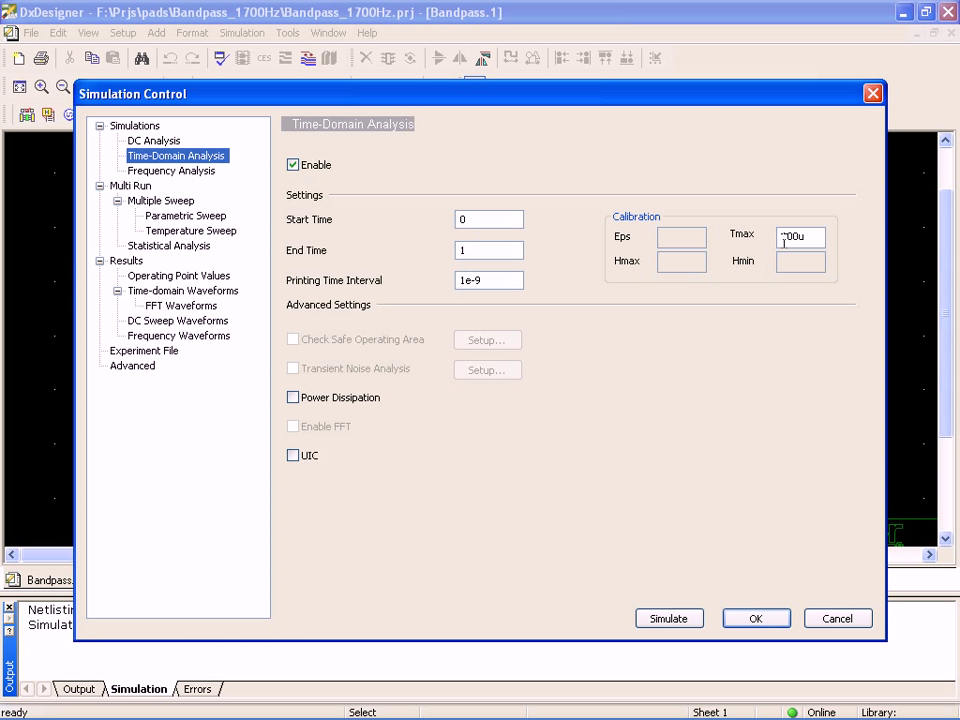
click(158, 170)
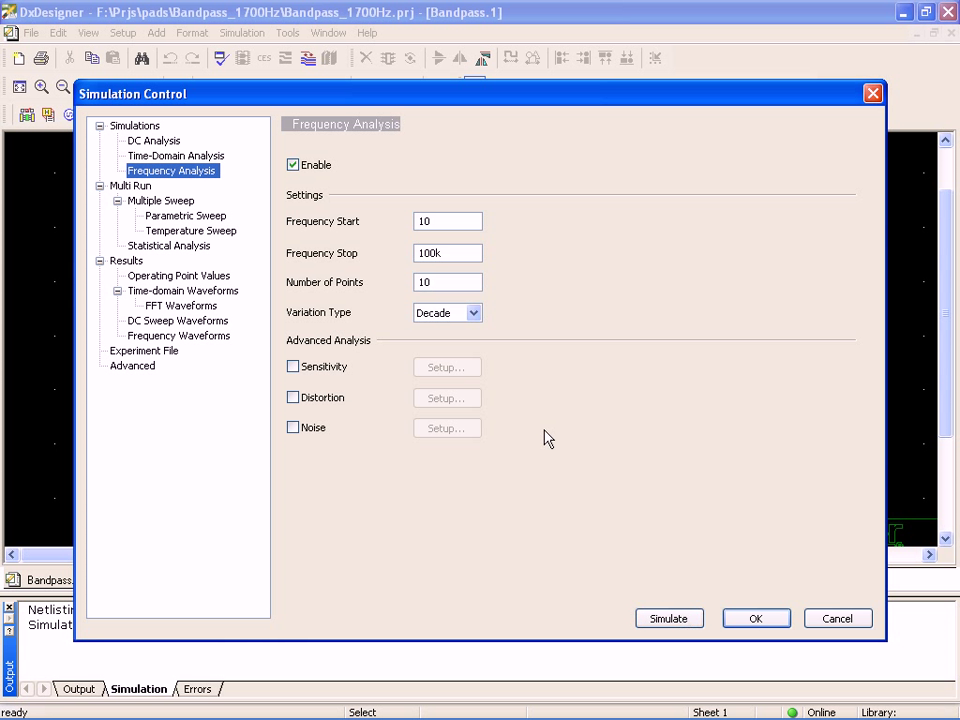
click(138, 127)
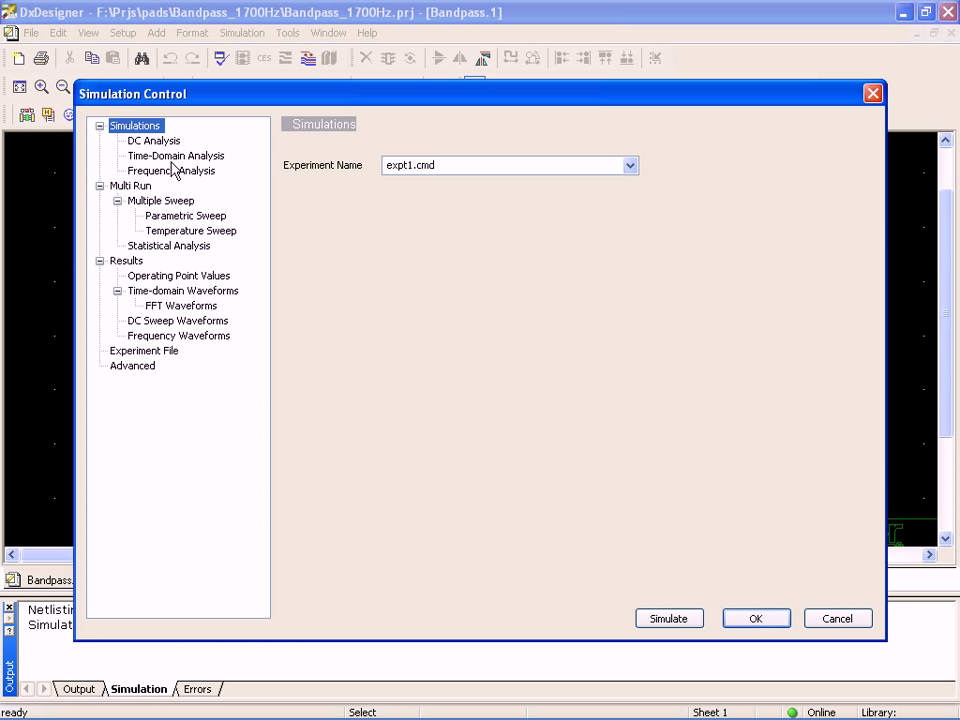
Replace experiment name expt1.cmd with multi_analysis and start simulating the Bandpass design
double_click(456, 165)
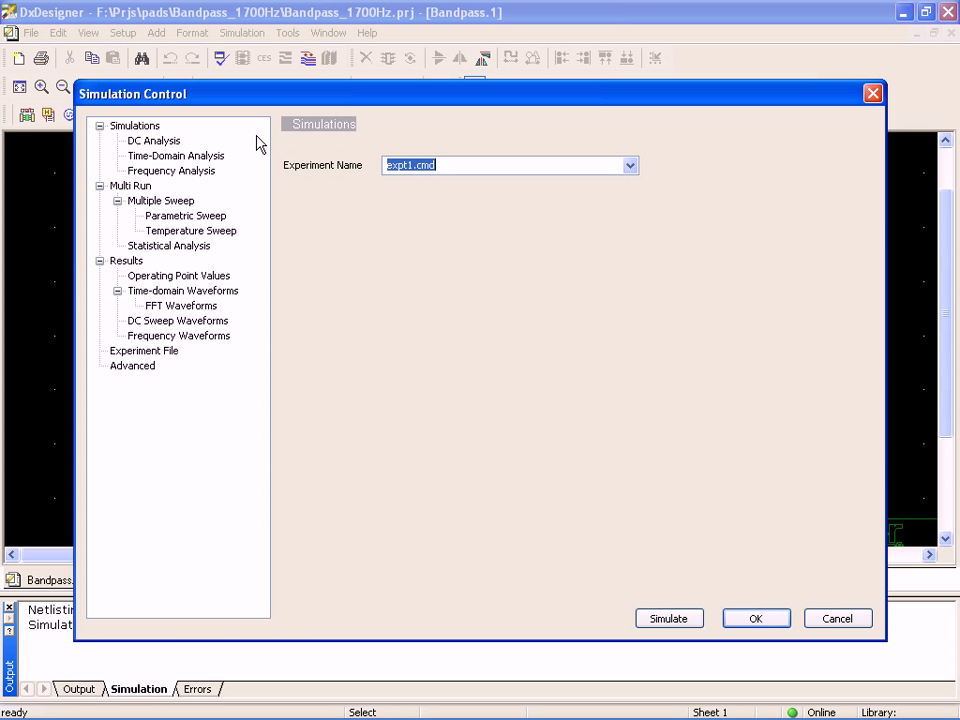
text(mul)
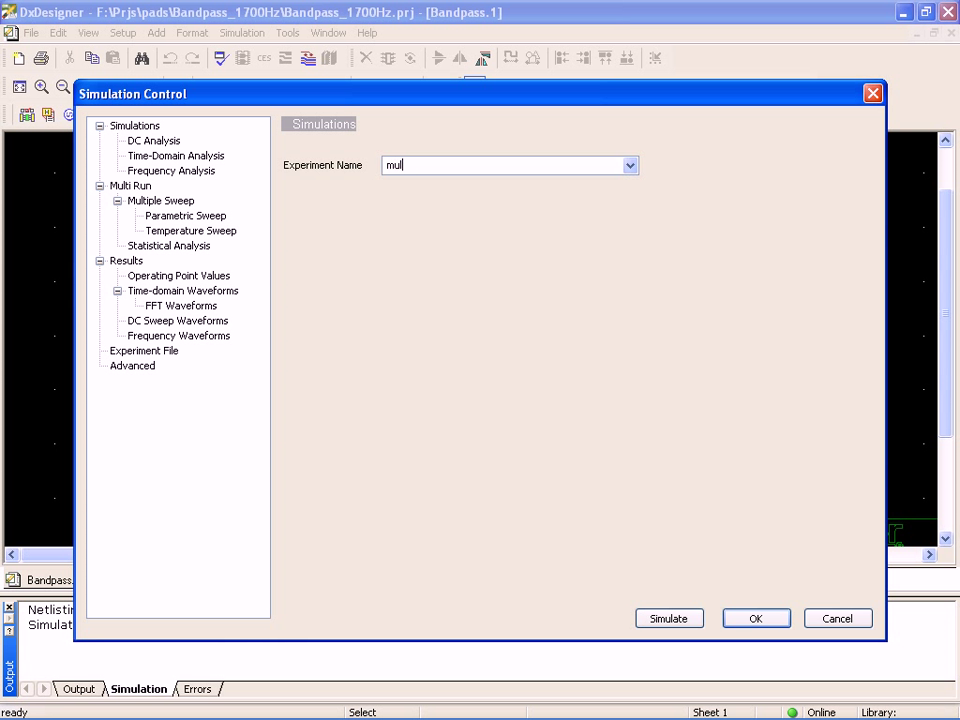
text(ti_ab)
key(BackSpace)
text(nalysis)
click(677, 618)
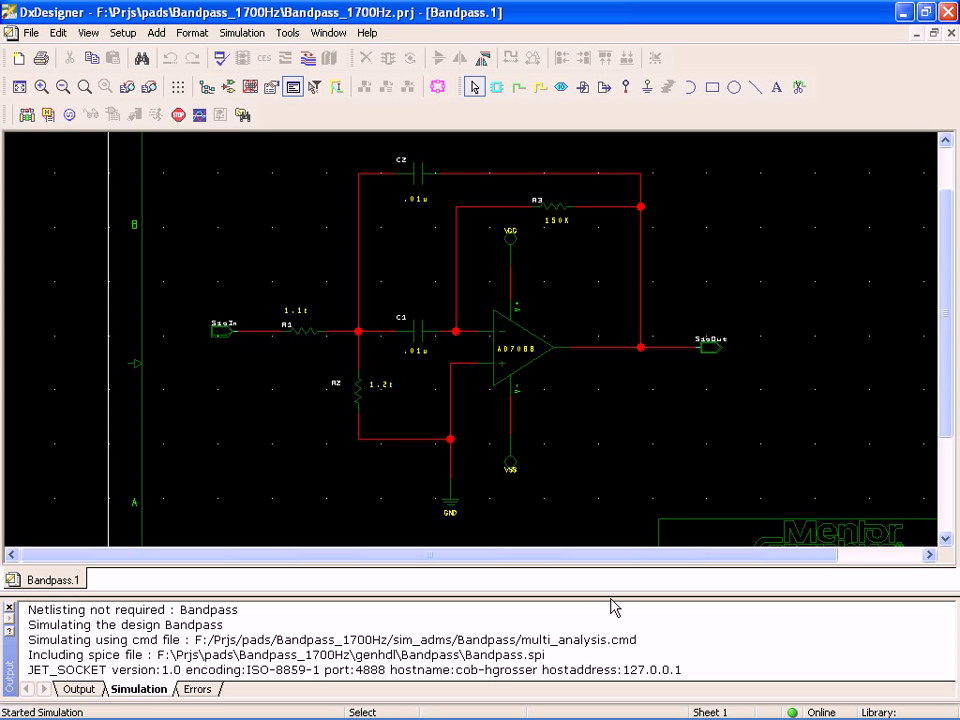
Show the Bandpass test bench's Experiment Files, including multi_analysis.cmd, in the Navigator's Simulation view
click(206, 87)
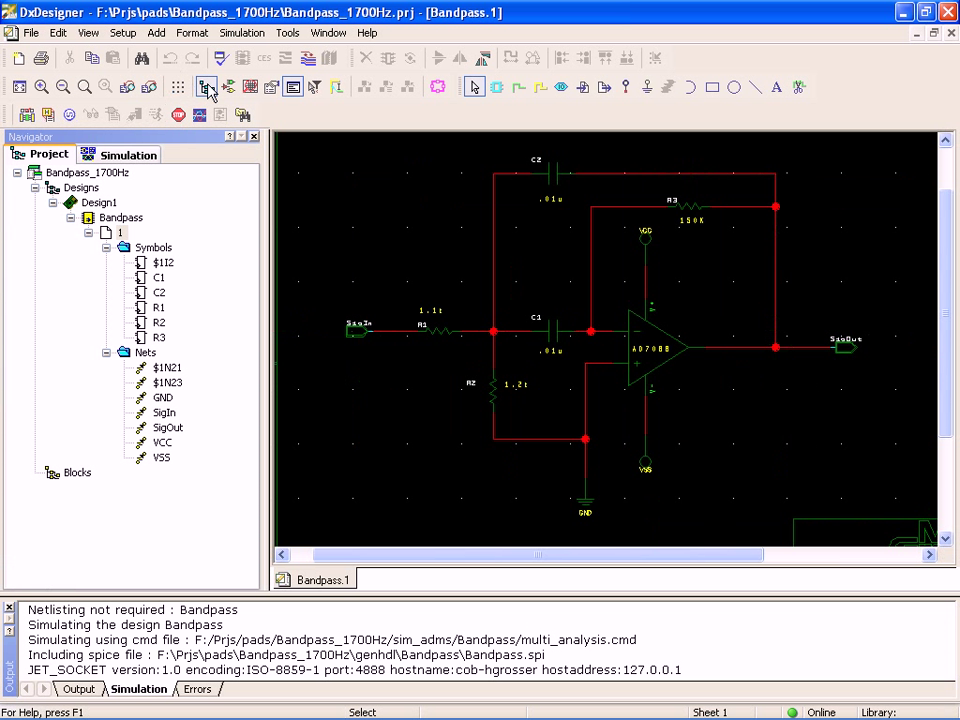
click(118, 155)
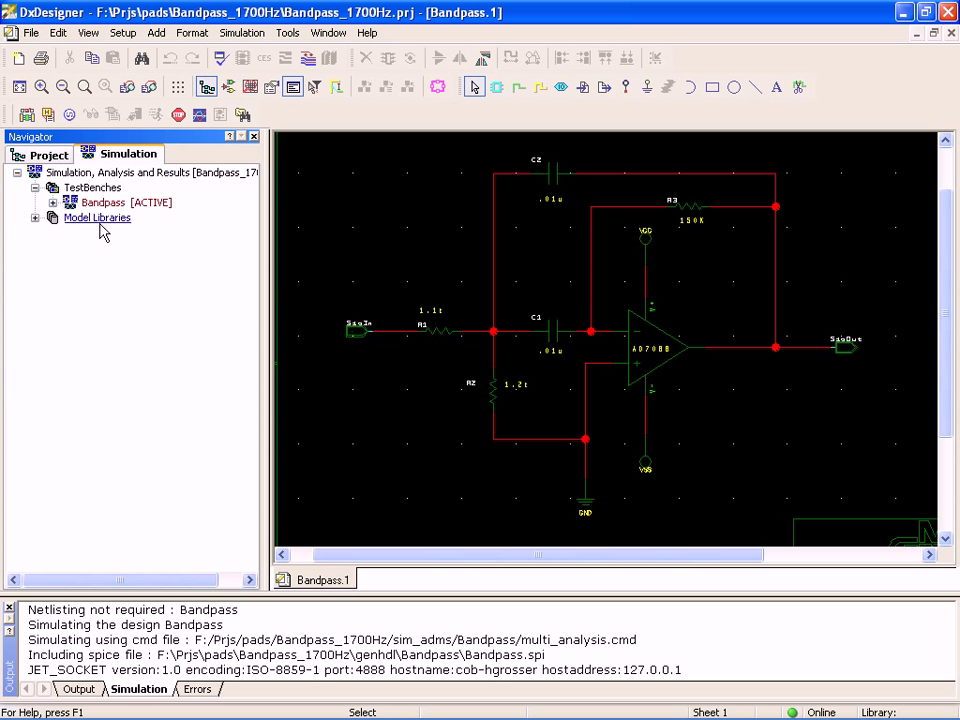
click(42, 170)
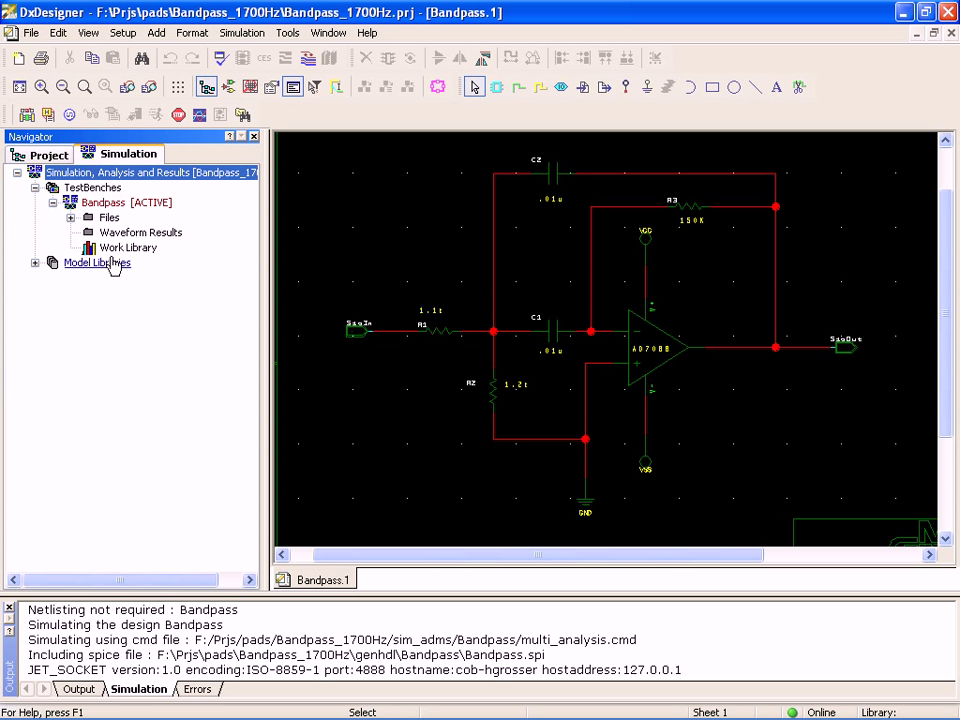
click(70, 217)
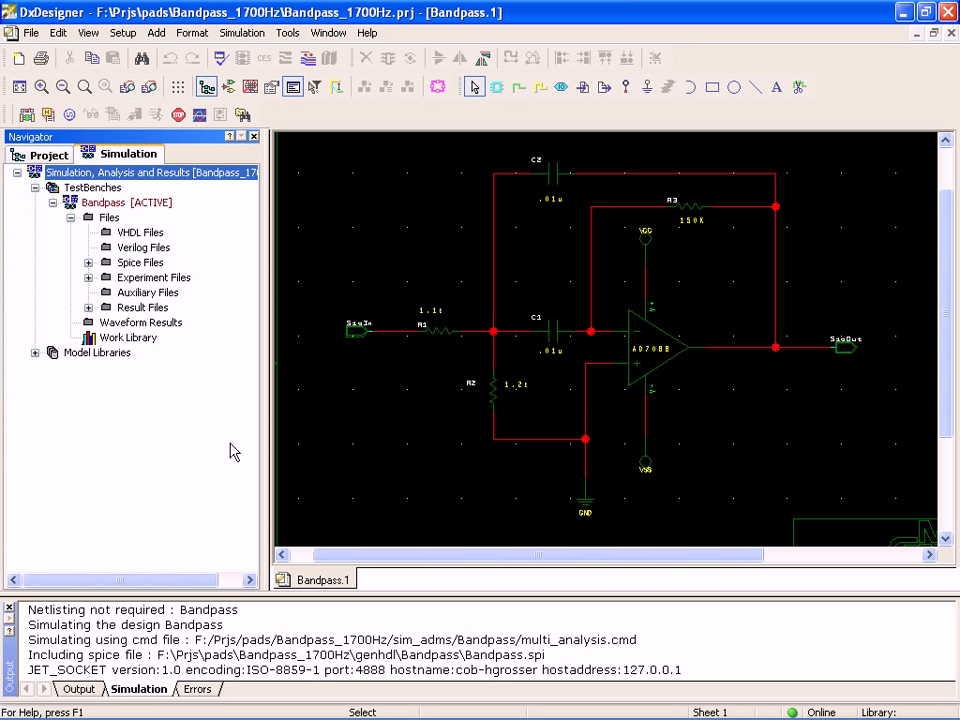
click(89, 277)
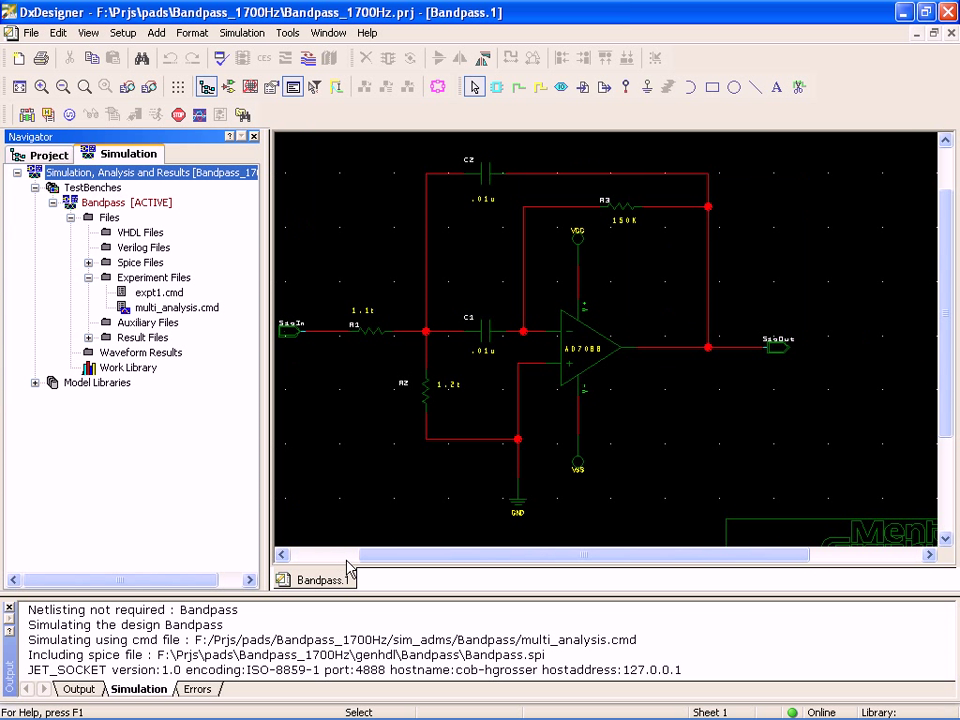
Close the Navigator and zoom into a region of the schematic
click(254, 136)
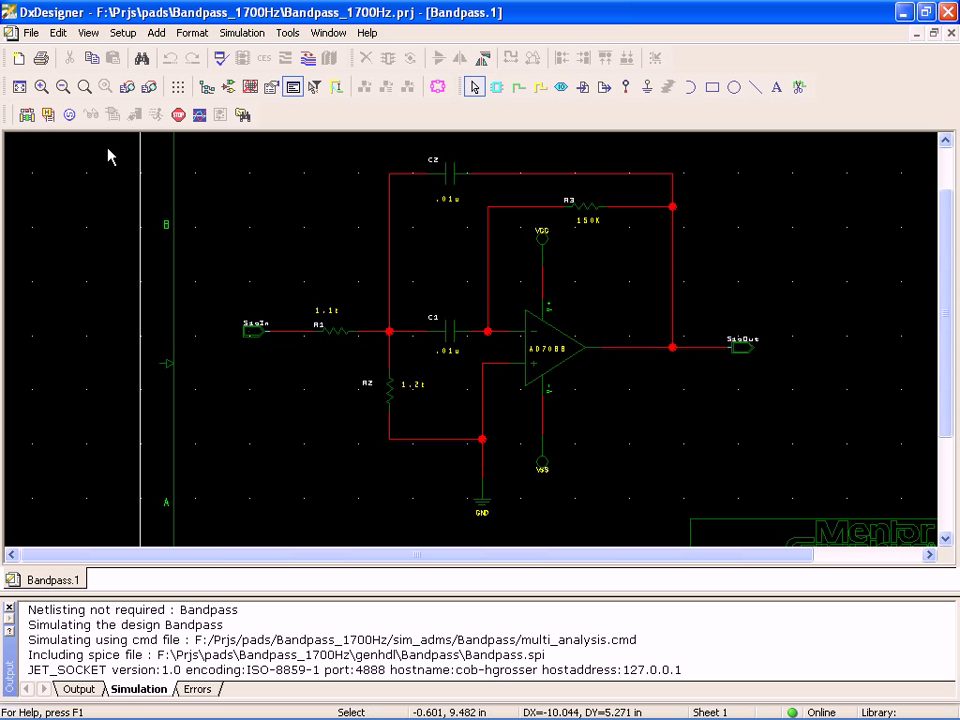
click(85, 87)
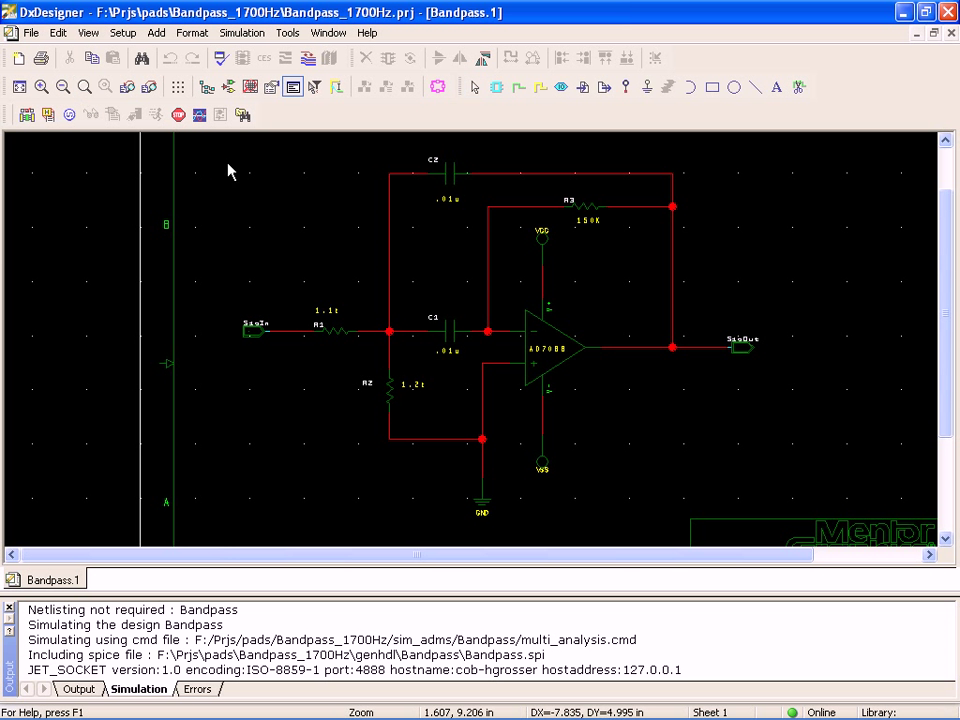
drag(222, 167, 493, 503)
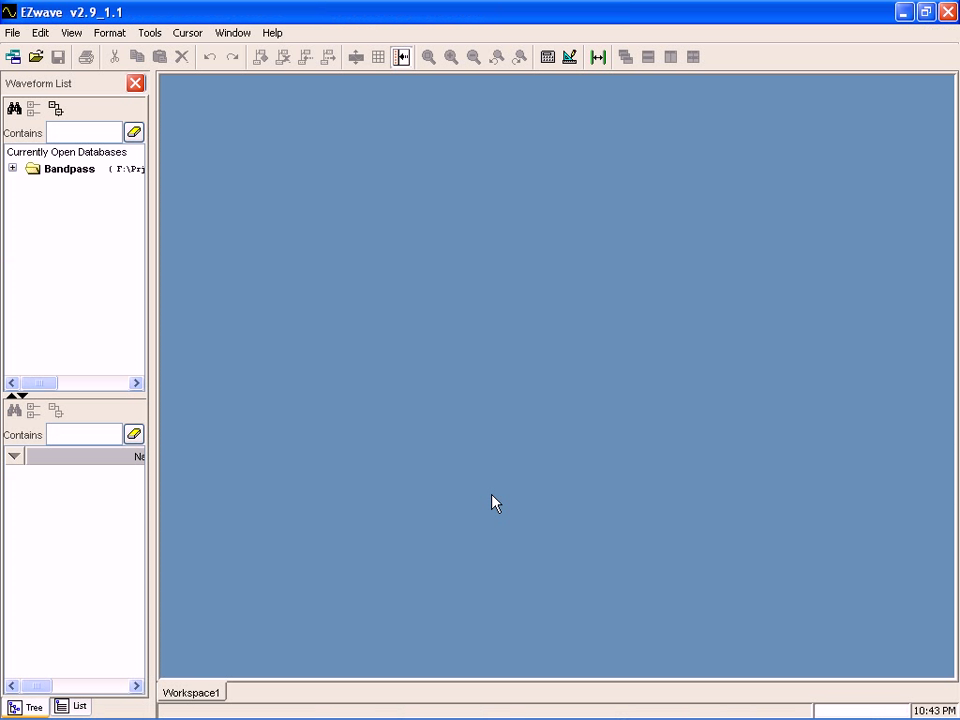
Plot V(sigout) from the Bandpass AC results as a dB magnitude and phase Bode plot
click(12, 168)
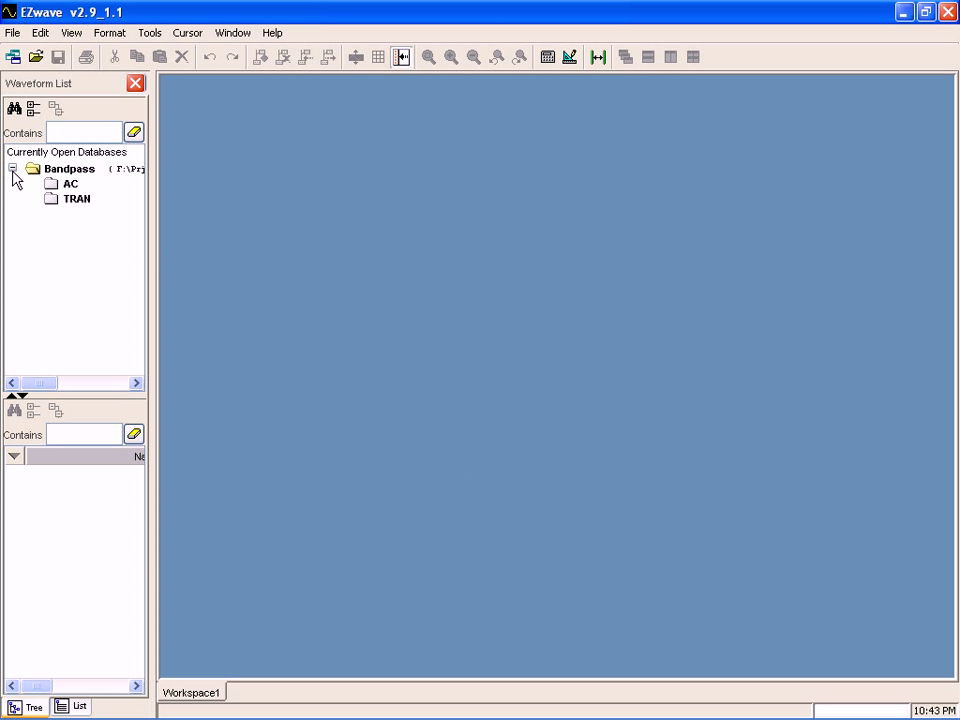
click(79, 200)
click(68, 185)
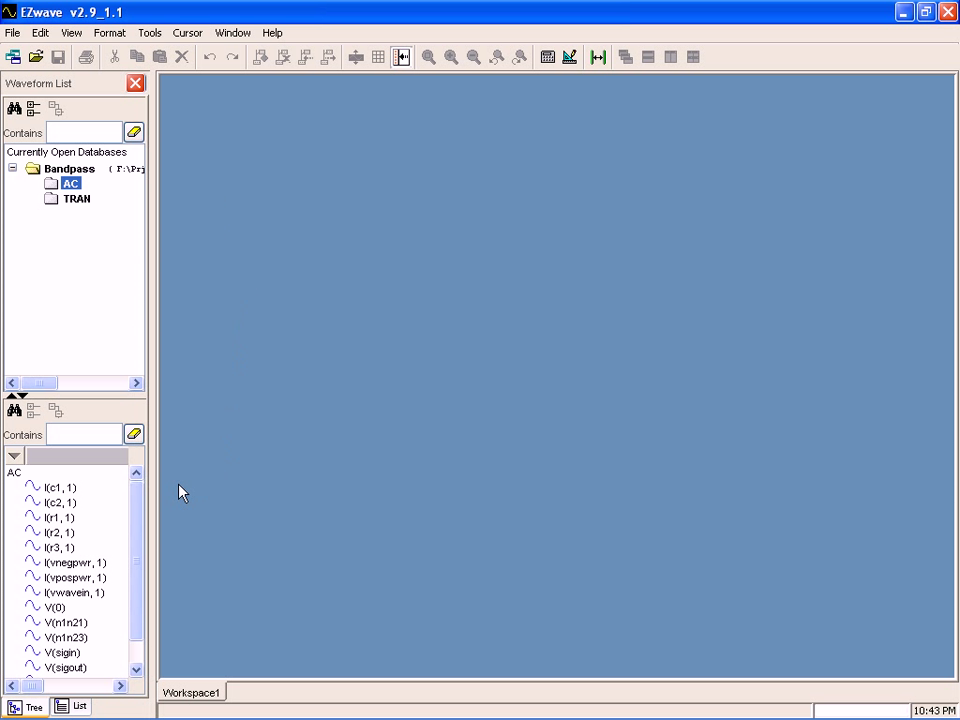
drag(139, 540, 137, 596)
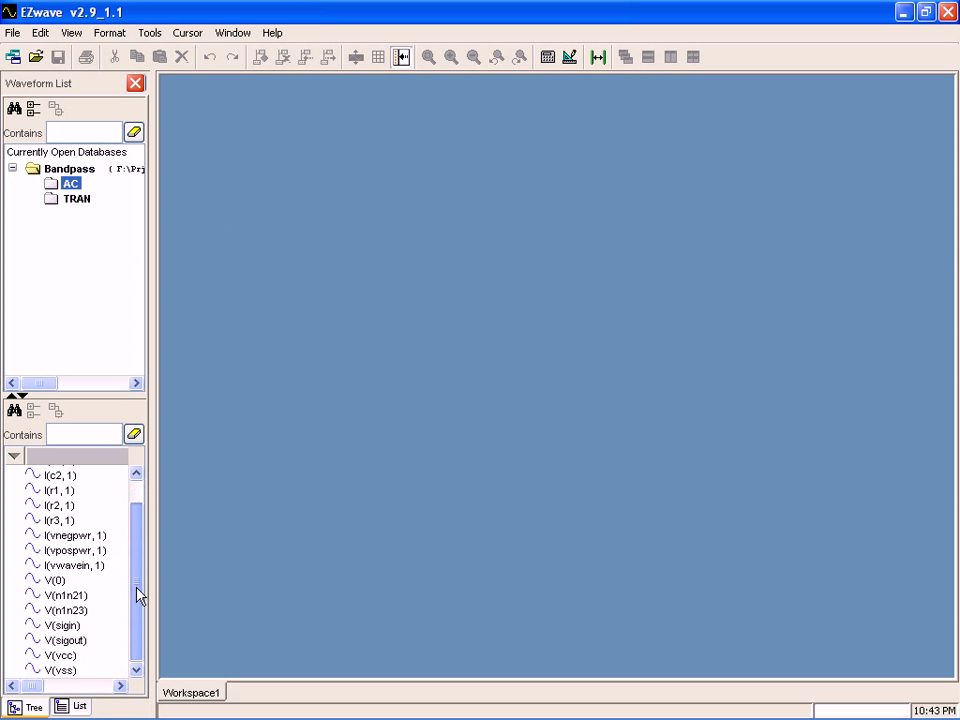
double_click(66, 640)
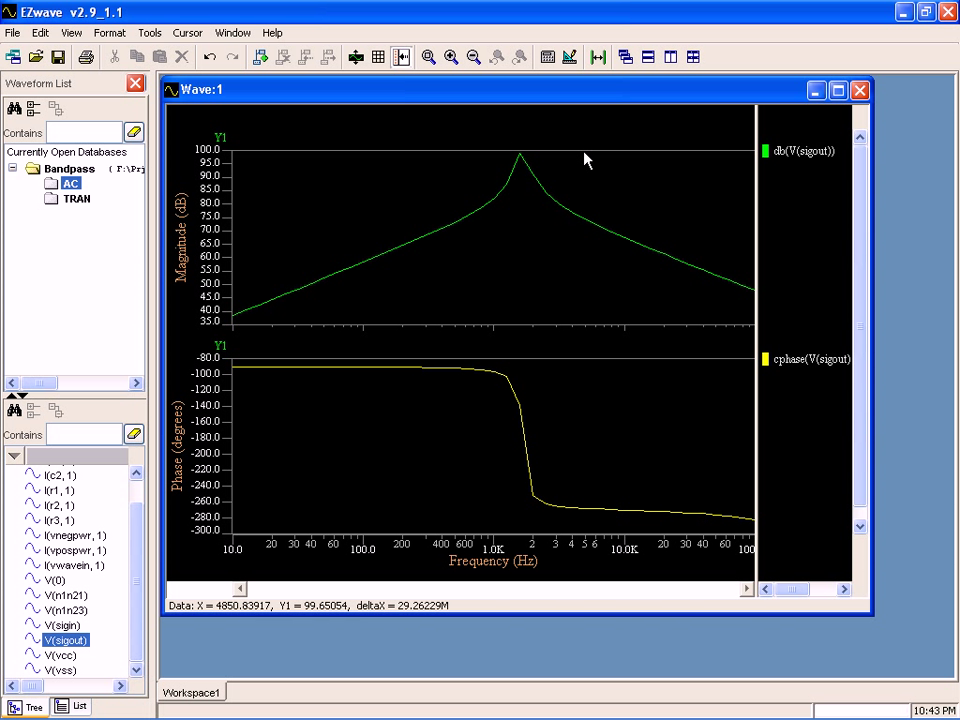
Maximize Wave:1 and apply a Frequency Domain Bandpass measurement, marking 251.06 Hz bandwidth (1.4983–1.7494 kHz)
double_click(572, 97)
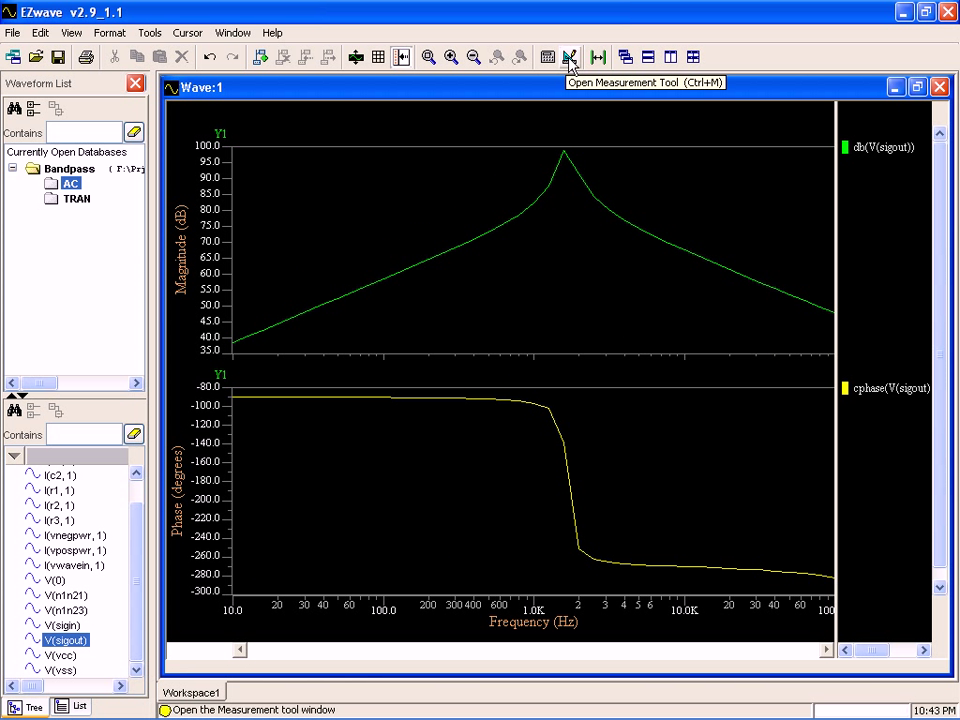
click(570, 58)
click(495, 249)
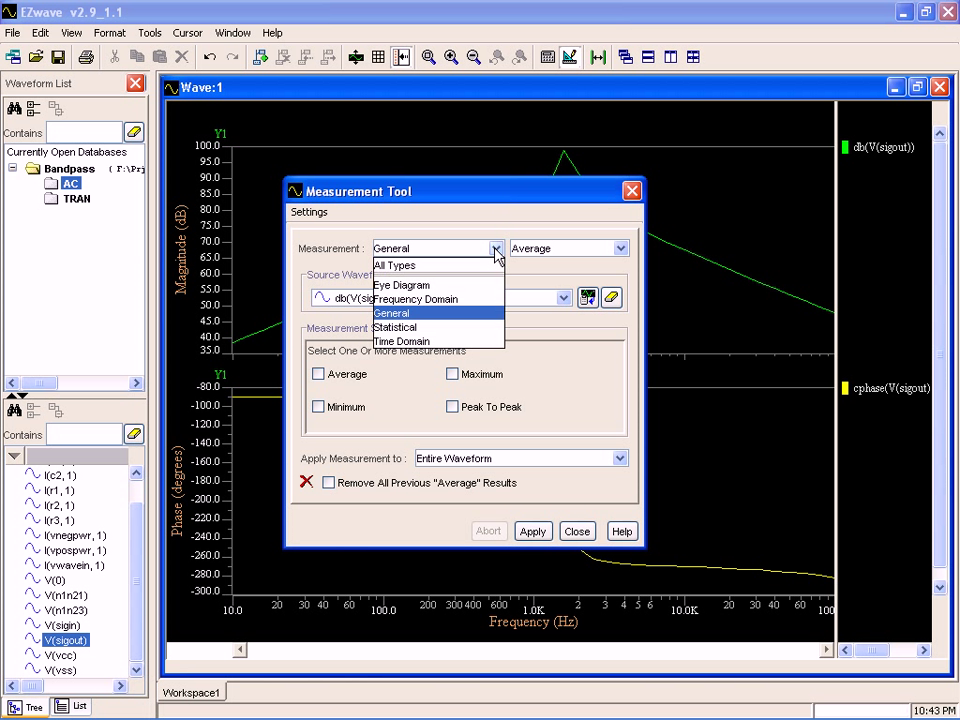
click(465, 300)
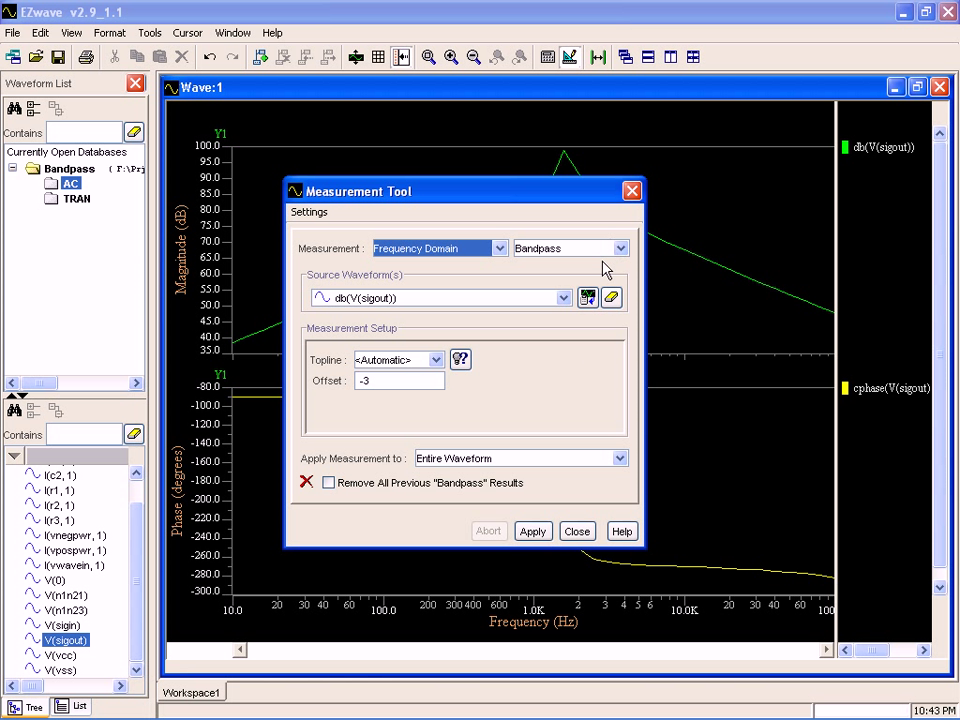
click(532, 531)
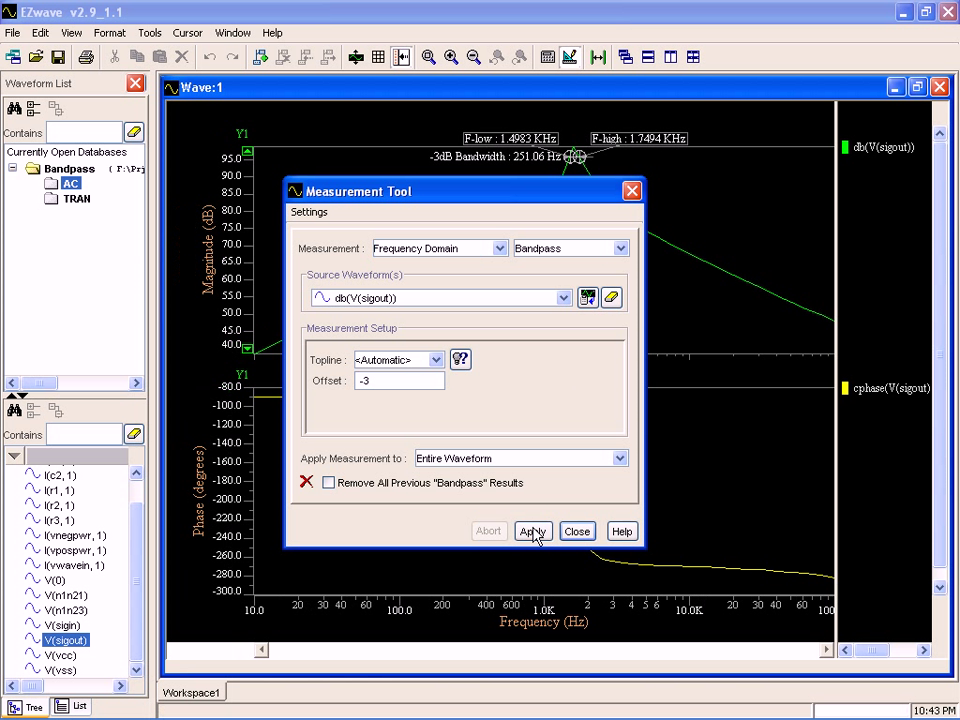
Move the F-high and F-low labels apart on either side of the peak
click(577, 531)
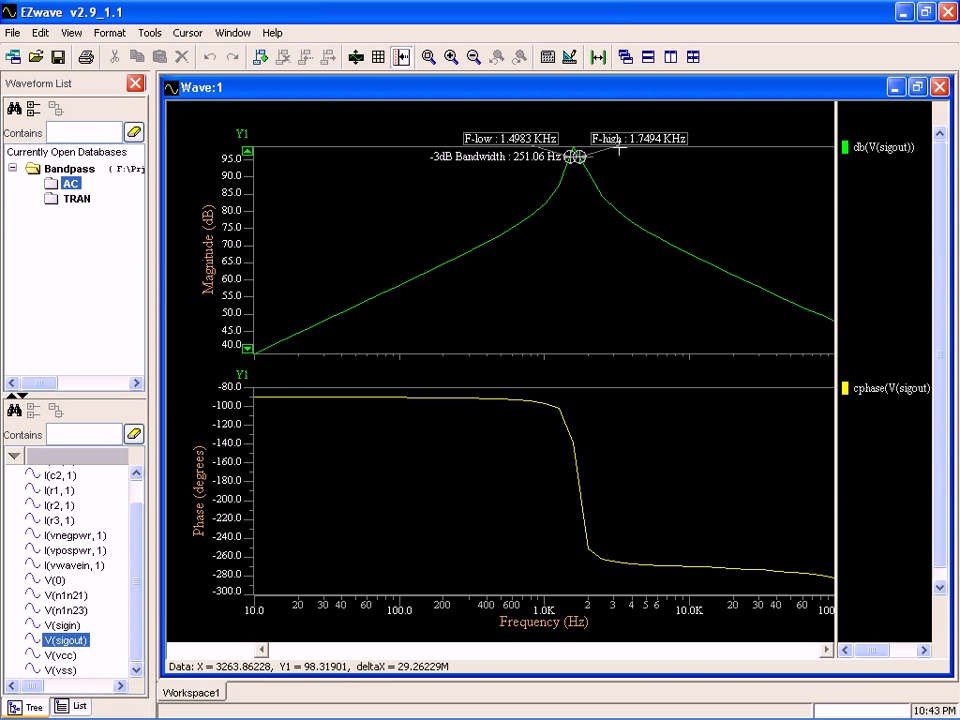
mouse_move(615, 138)
mouse_down()
mouse_move(638, 180)
mouse_move(648, 180)
mouse_up()
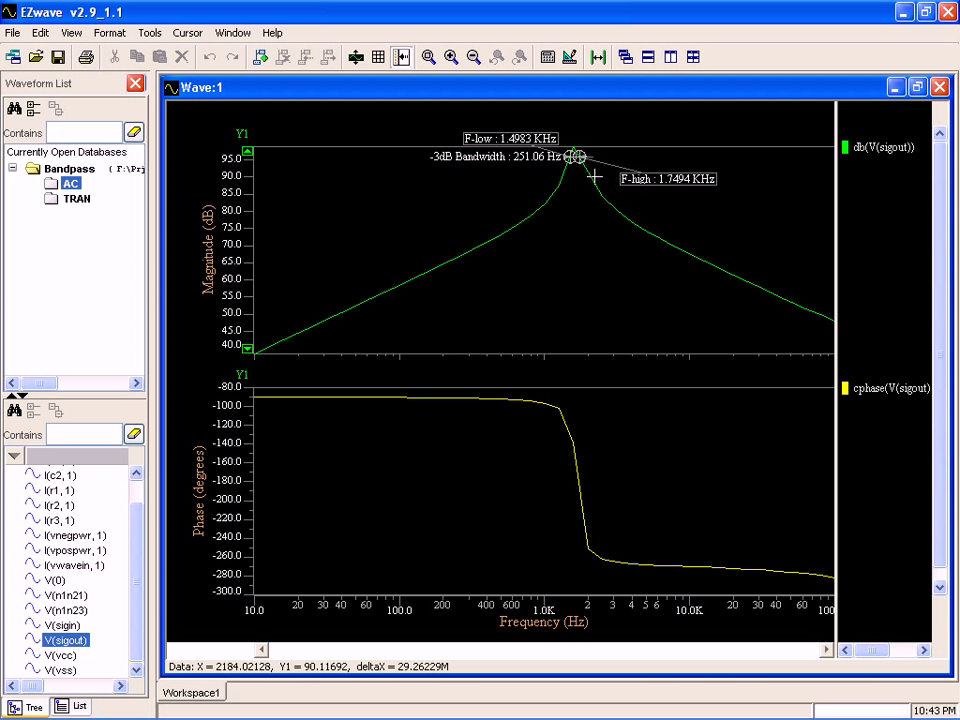
drag(524, 140, 497, 190)
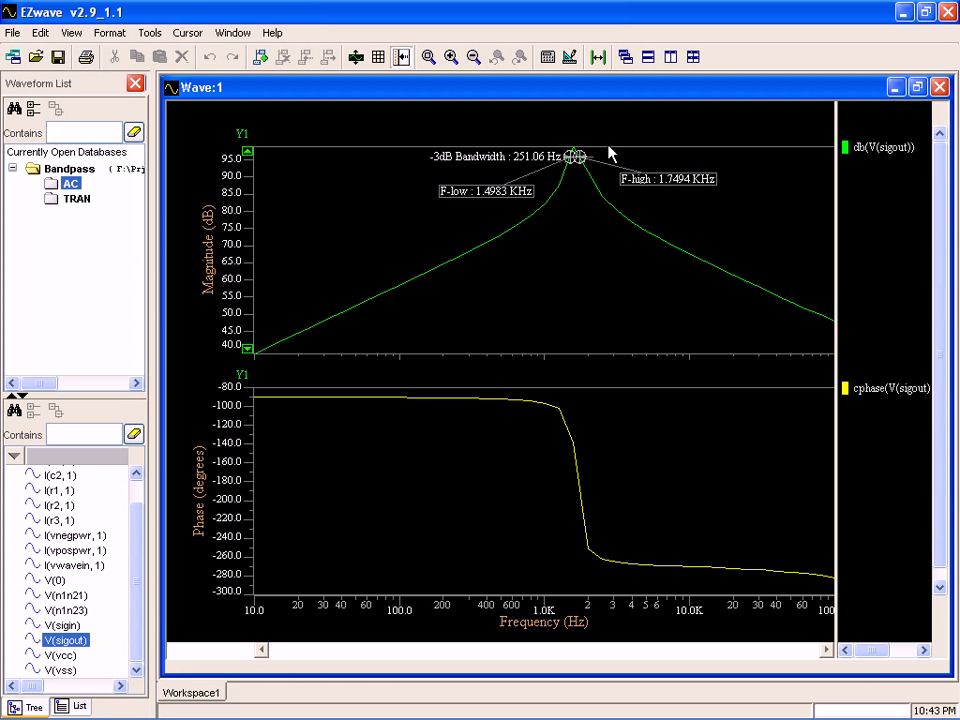
Add data cursor C1 and place it at 878.87 Hz on the full-range plot, reading 80.13 dB
drag(608, 150, 538, 152)
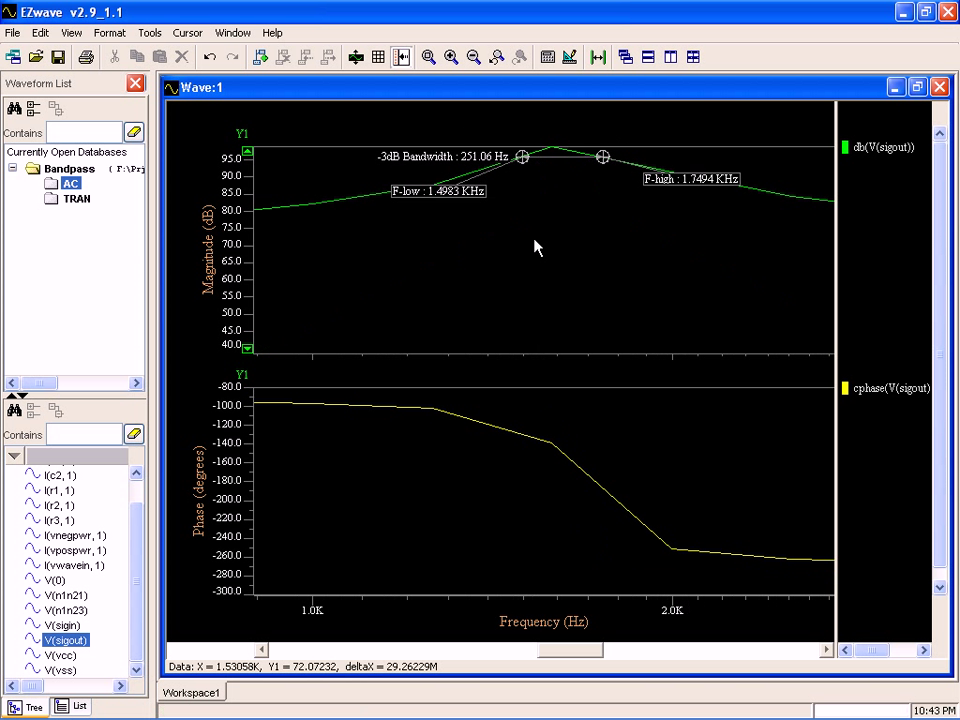
click(260, 57)
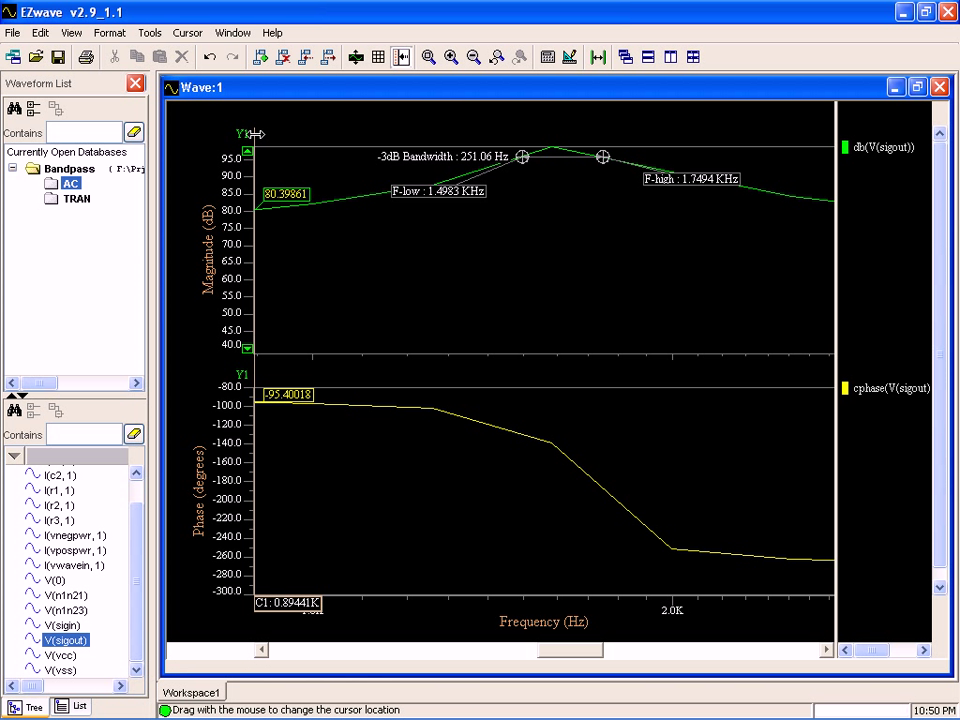
drag(257, 133, 553, 125)
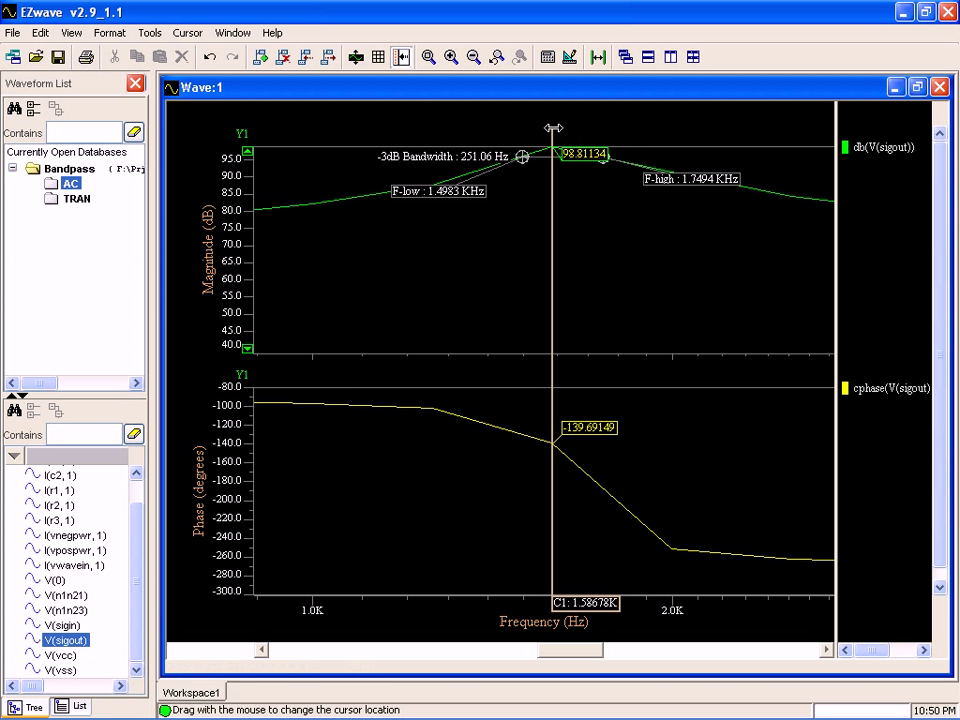
mouse_move(553, 131)
mouse_down()
mouse_move(522, 132)
mouse_move(572, 100)
mouse_move(605, 97)
mouse_move(581, 103)
mouse_move(553, 60)
mouse_move(554, 118)
mouse_up()
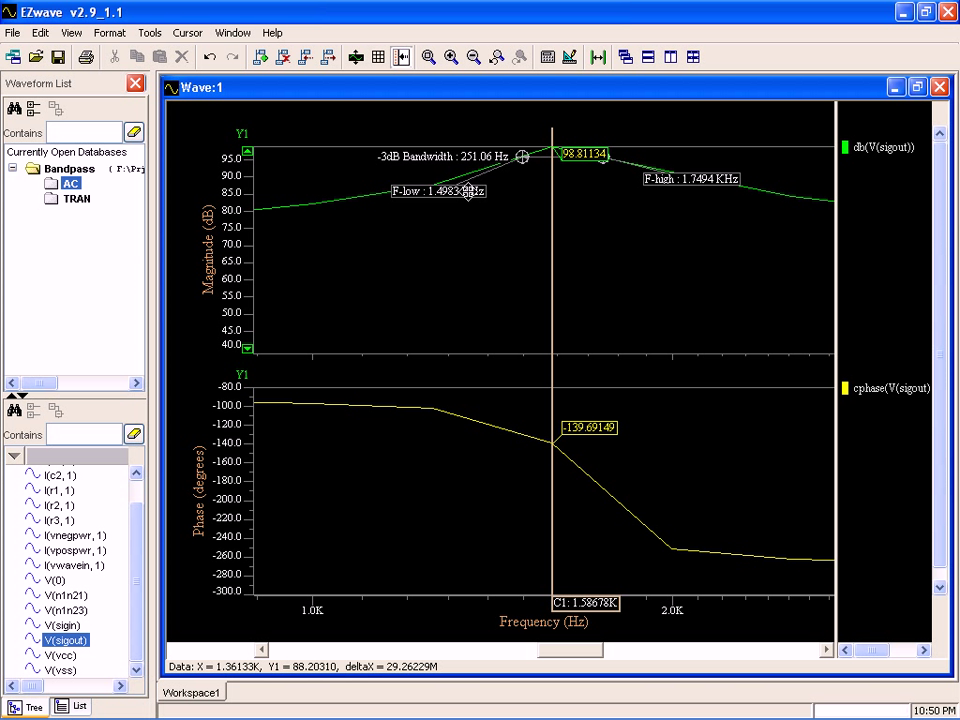
scroll(466, 190, left, 1)
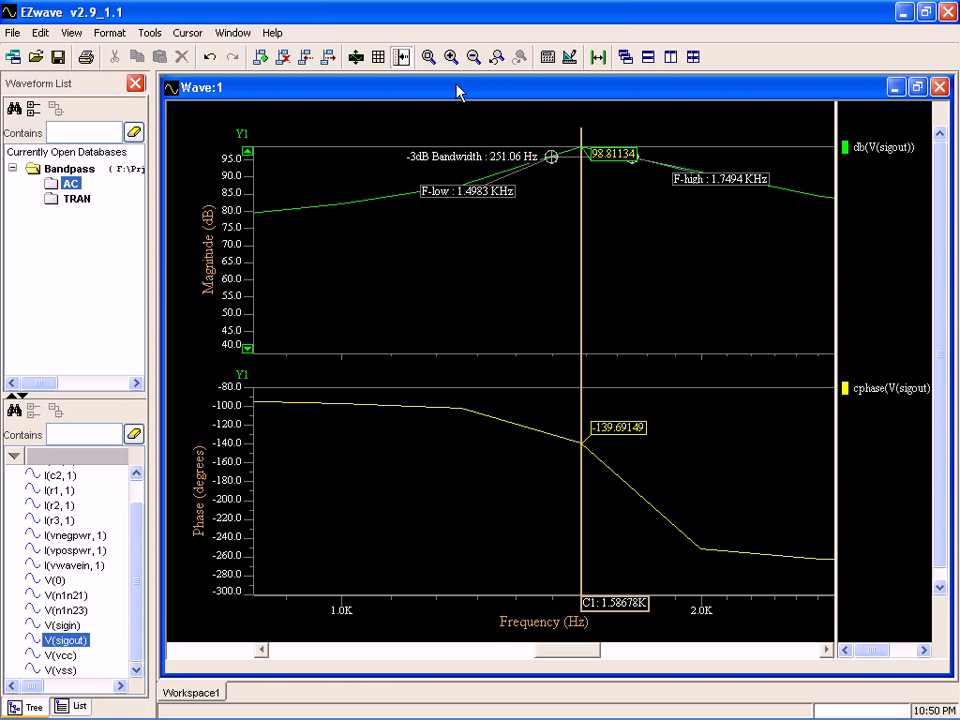
click(428, 58)
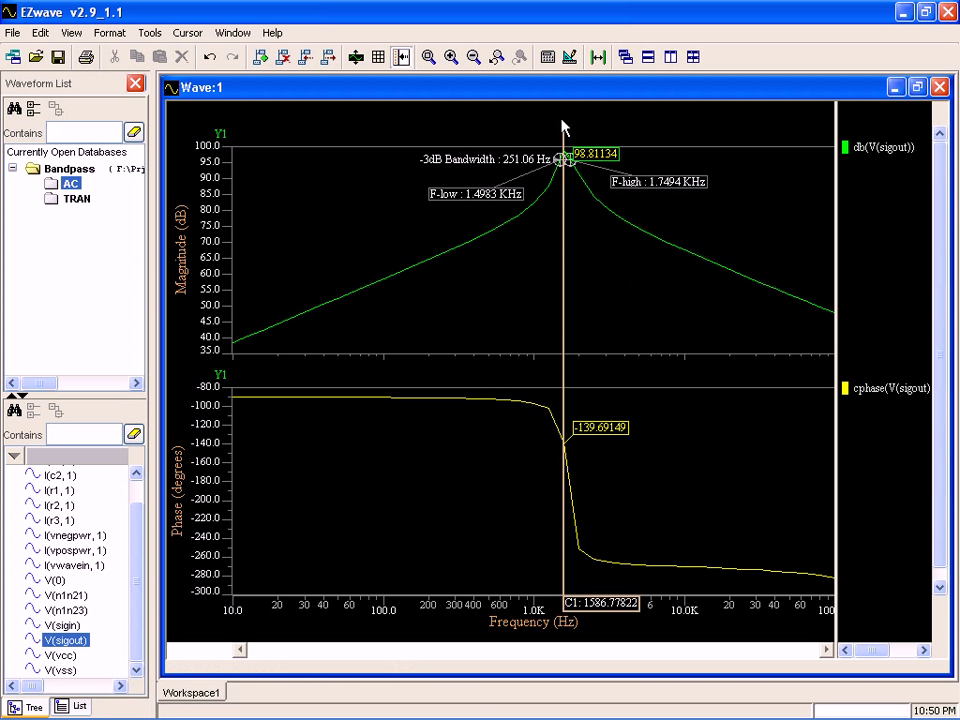
drag(562, 127, 526, 127)
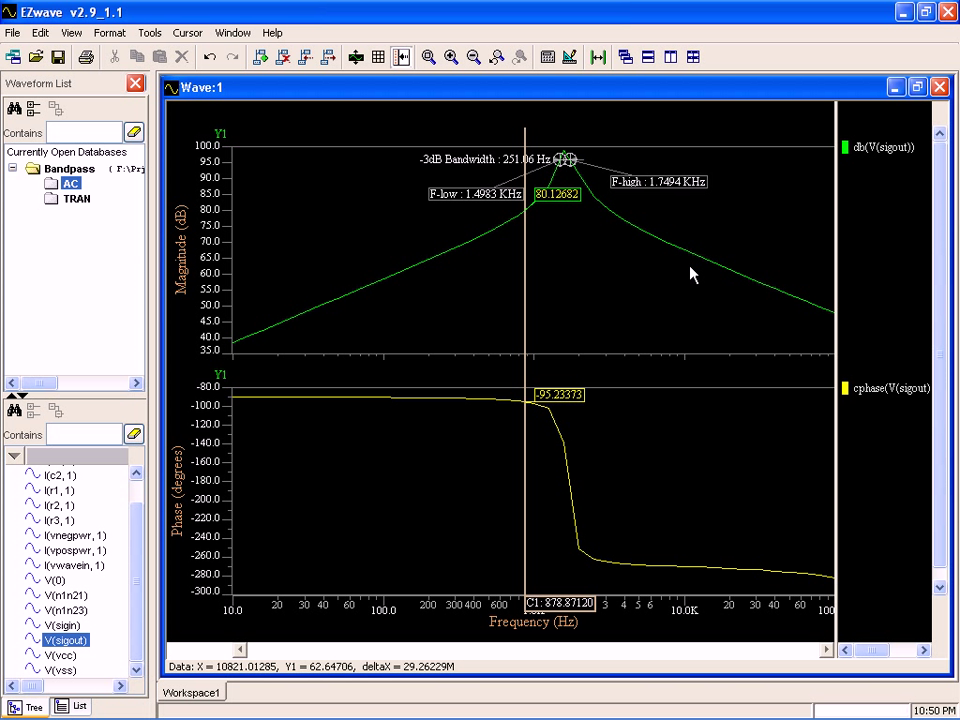
Minimize Wave:1 and plot V(sigout) as a Smith chart in Wave:2
click(896, 87)
right_click(76, 639)
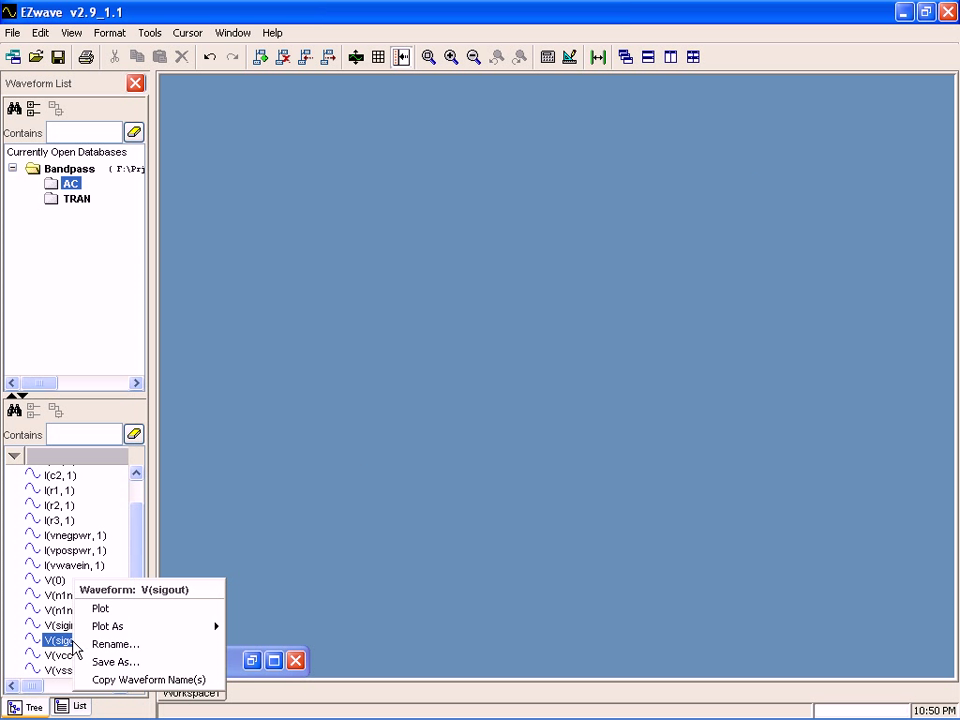
mouse_move(147, 636)
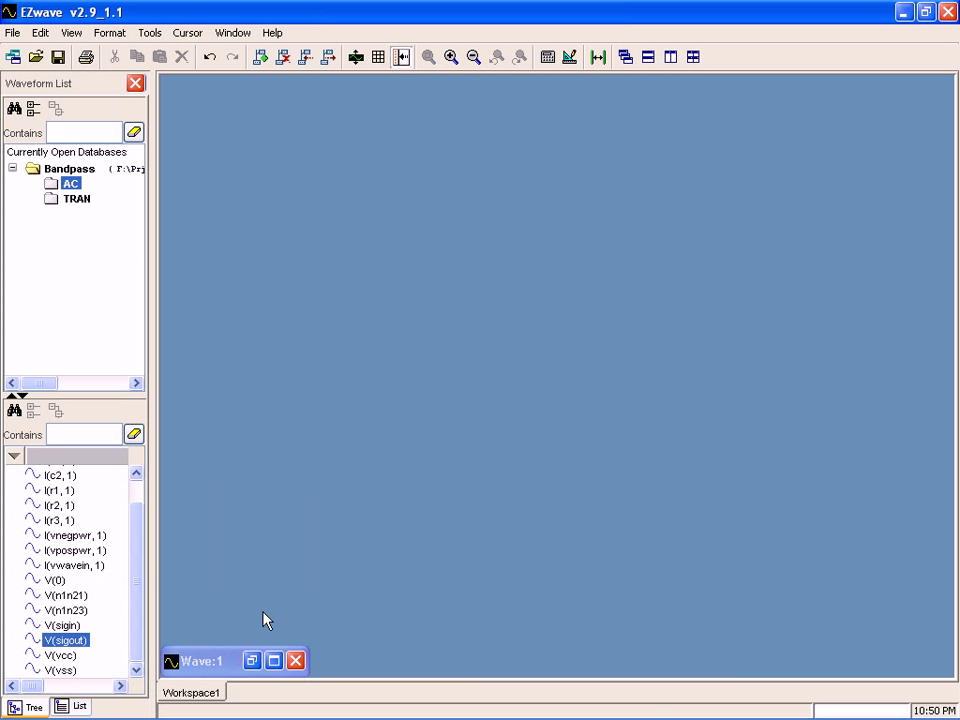
click(265, 611)
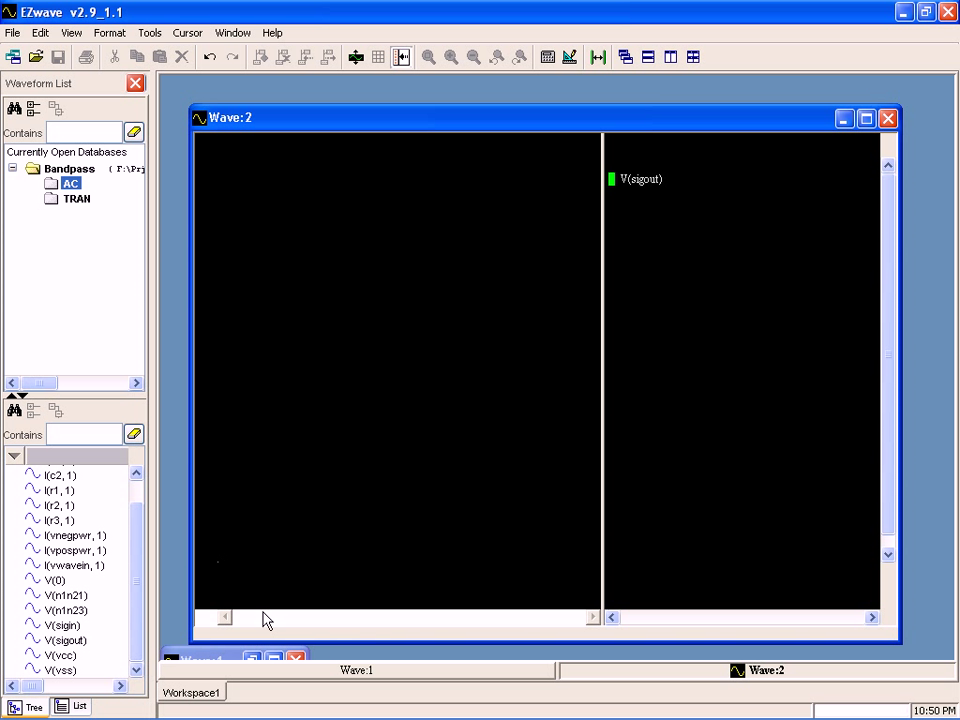
Plot V(sigout) as a polar chart in Wave:3 and enlarge it to fill the workspace
click(65, 640)
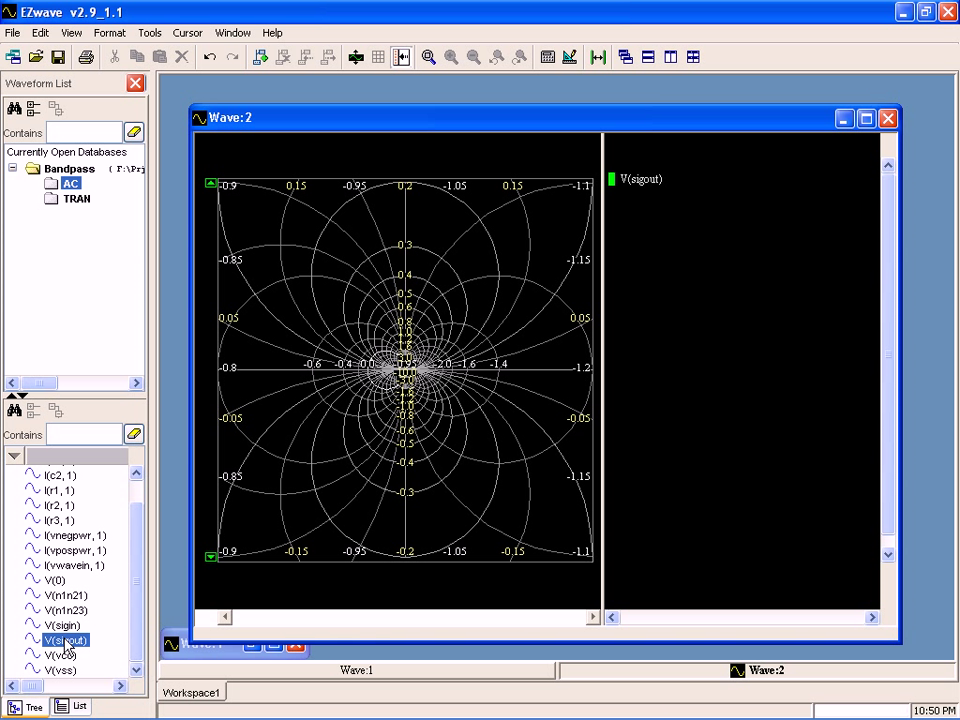
right_click(66, 648)
mouse_move(118, 628)
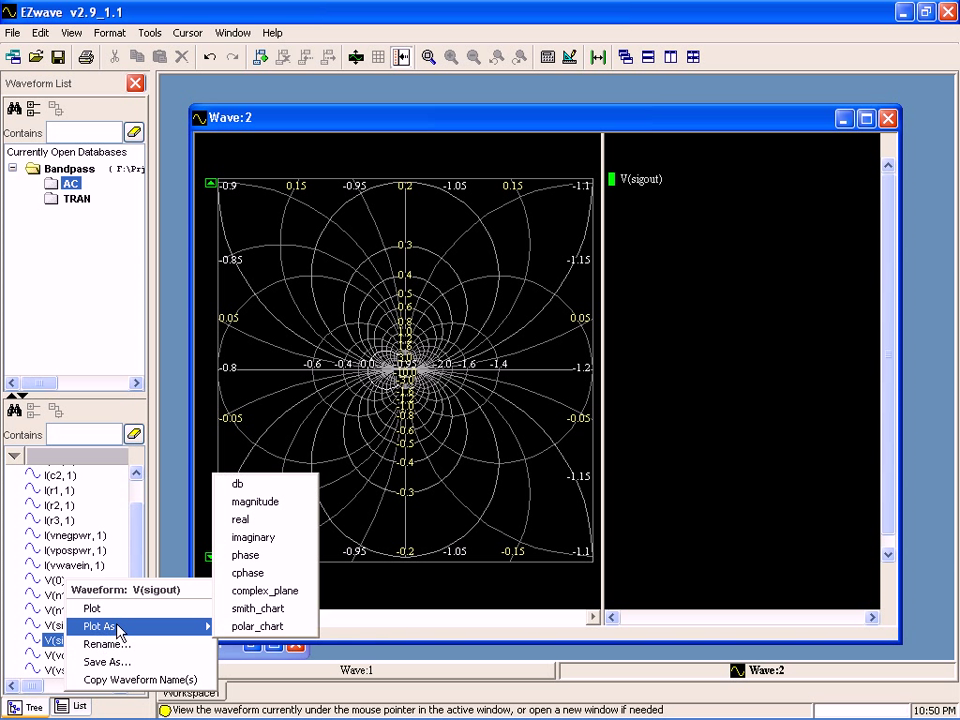
click(262, 627)
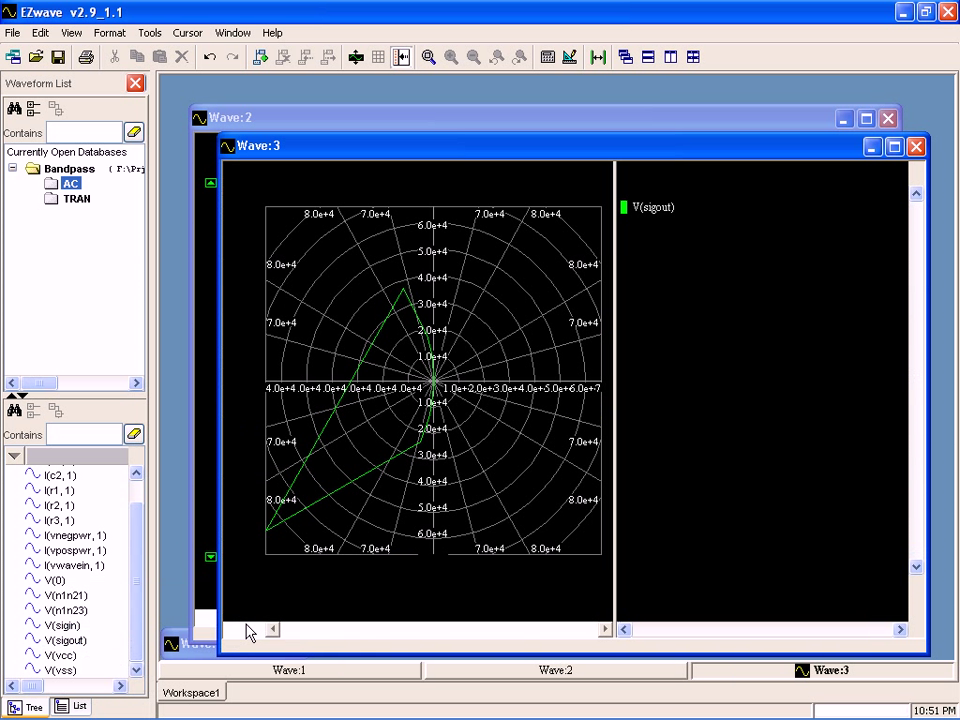
double_click(537, 165)
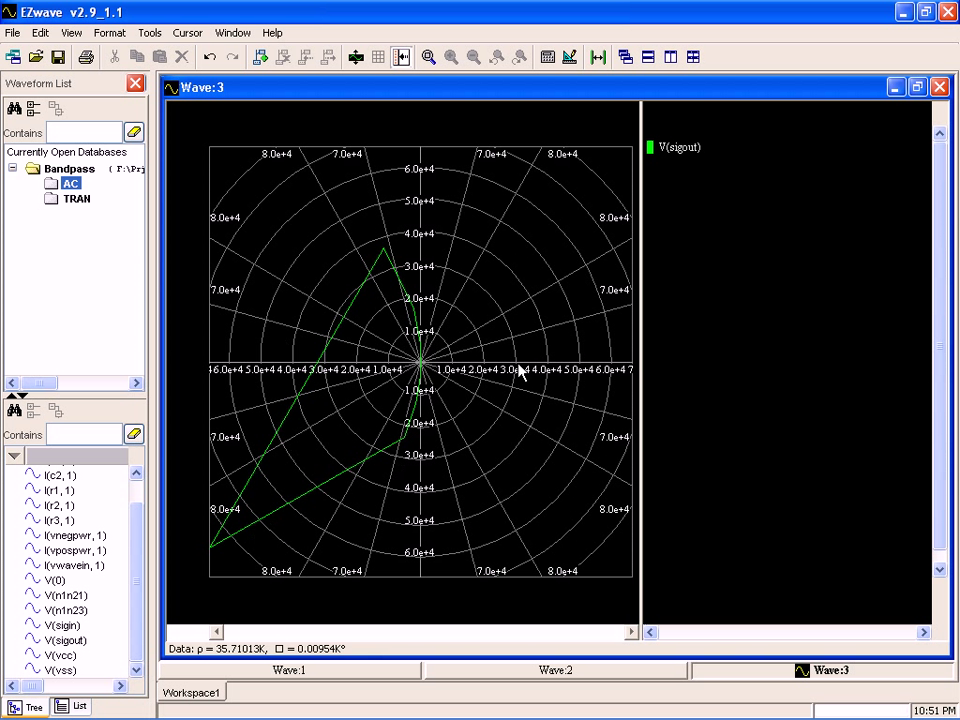
Set the polar chart's V(sigout) trace to magenta with line width 3
right_click(664, 152)
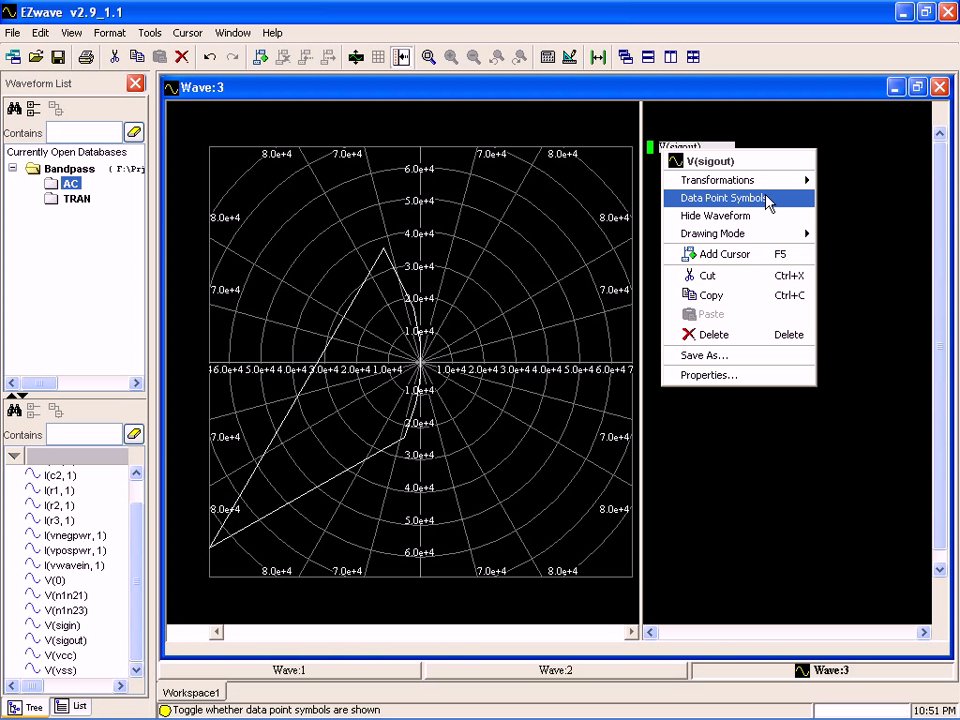
click(773, 385)
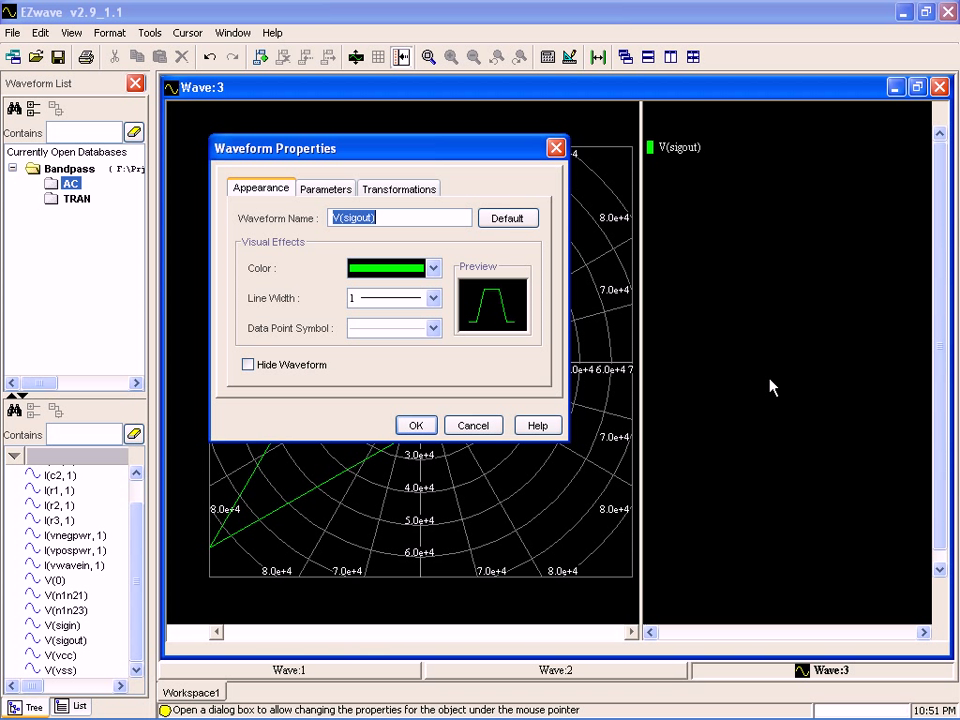
click(434, 268)
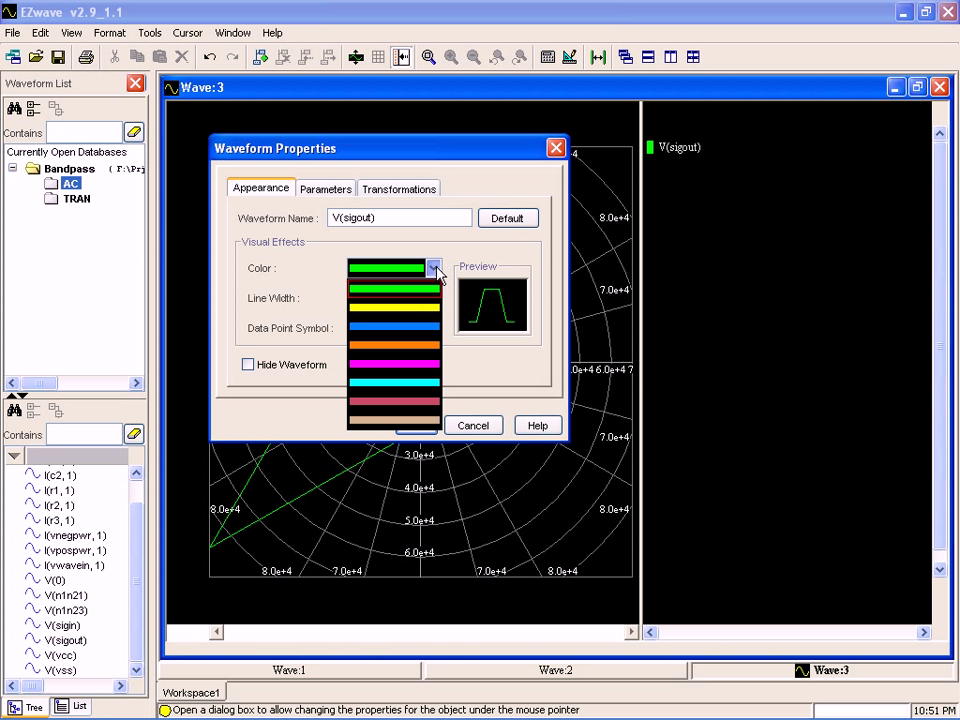
click(419, 366)
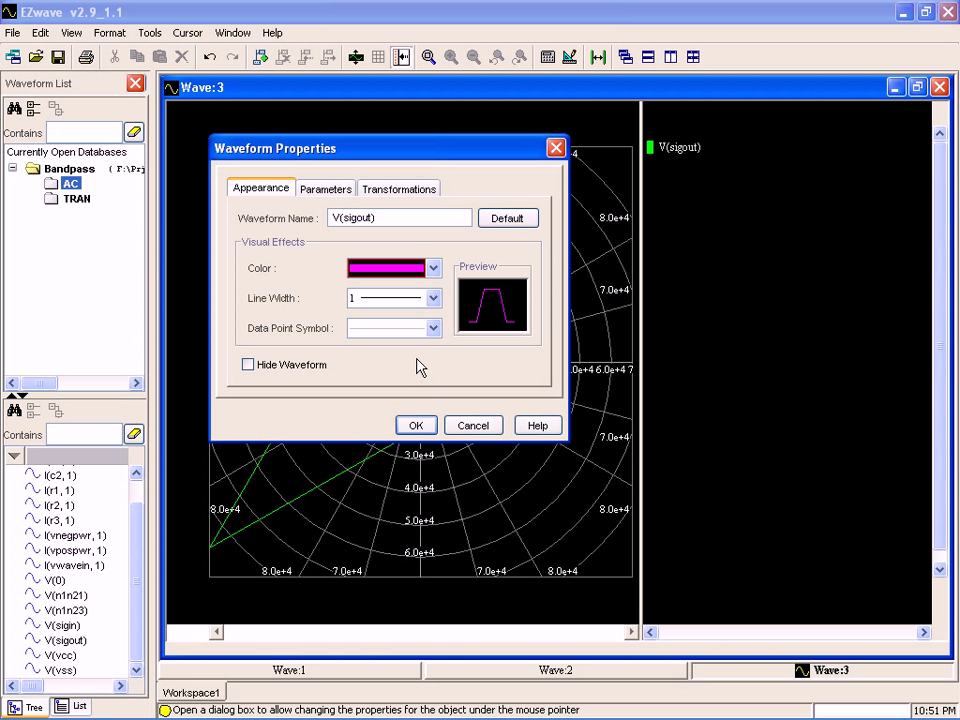
click(434, 300)
click(431, 356)
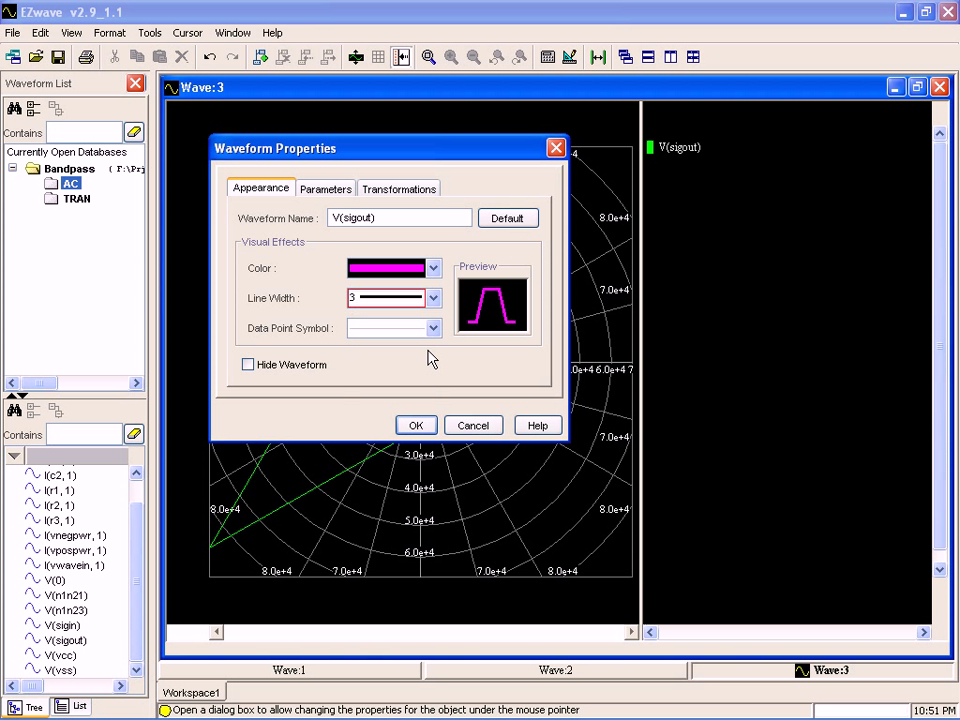
click(420, 426)
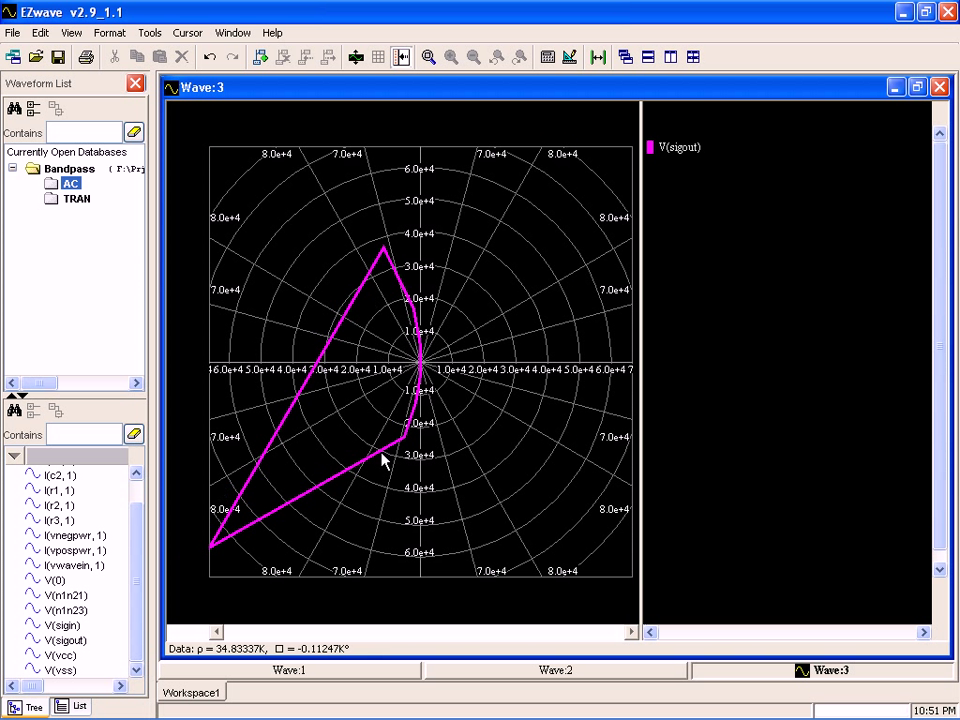
Restore Wave:3 and tile Wave:2 and Wave:3 one above the other
scroll(432, 120, down, 1)
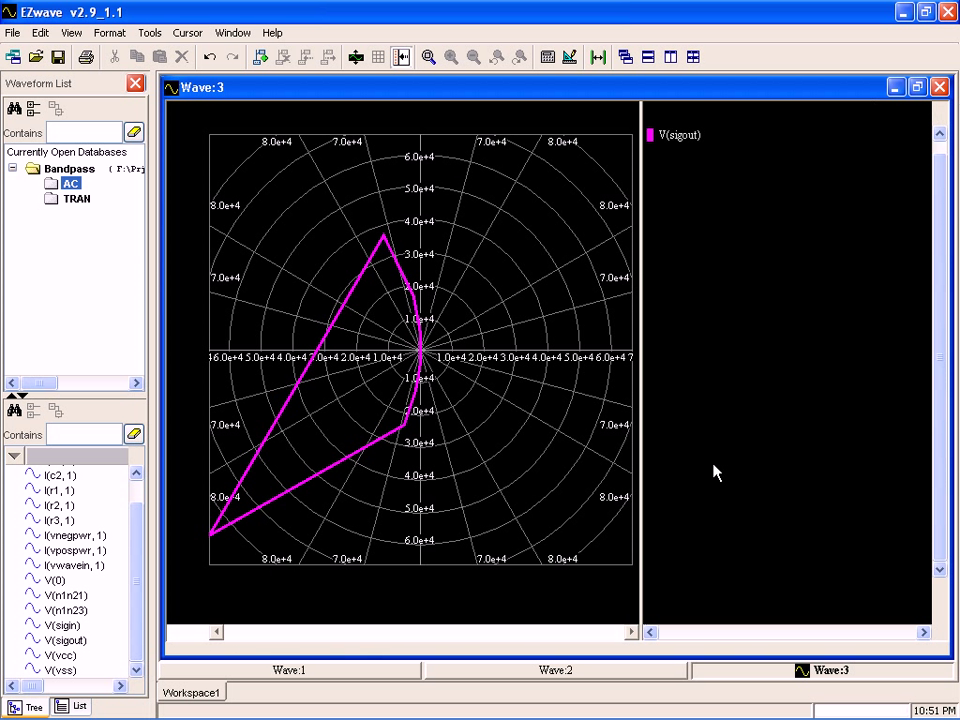
click(920, 88)
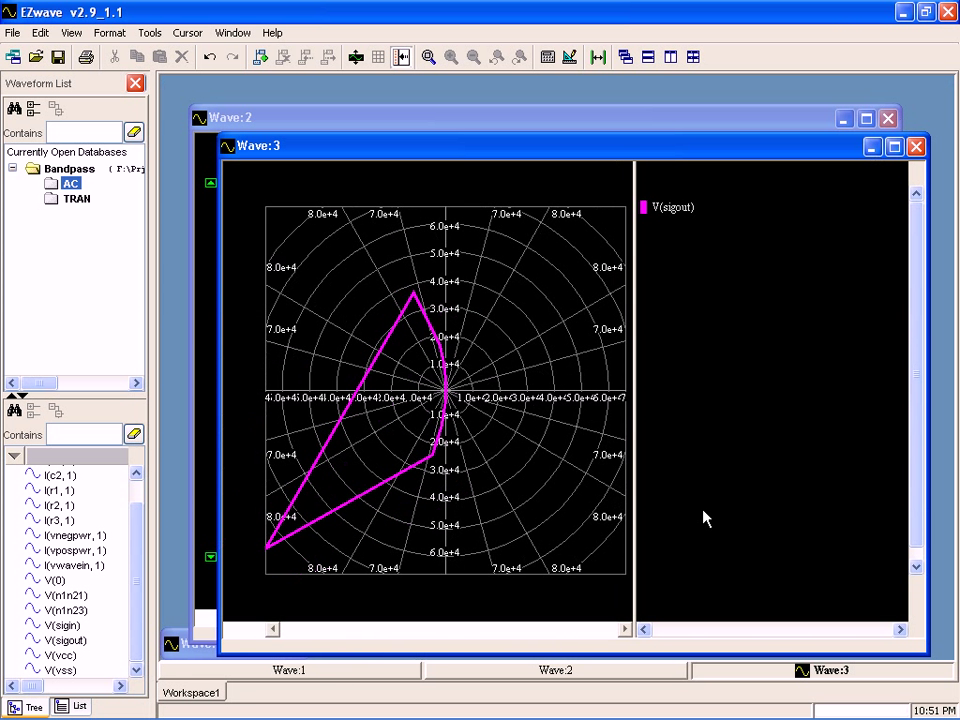
click(648, 57)
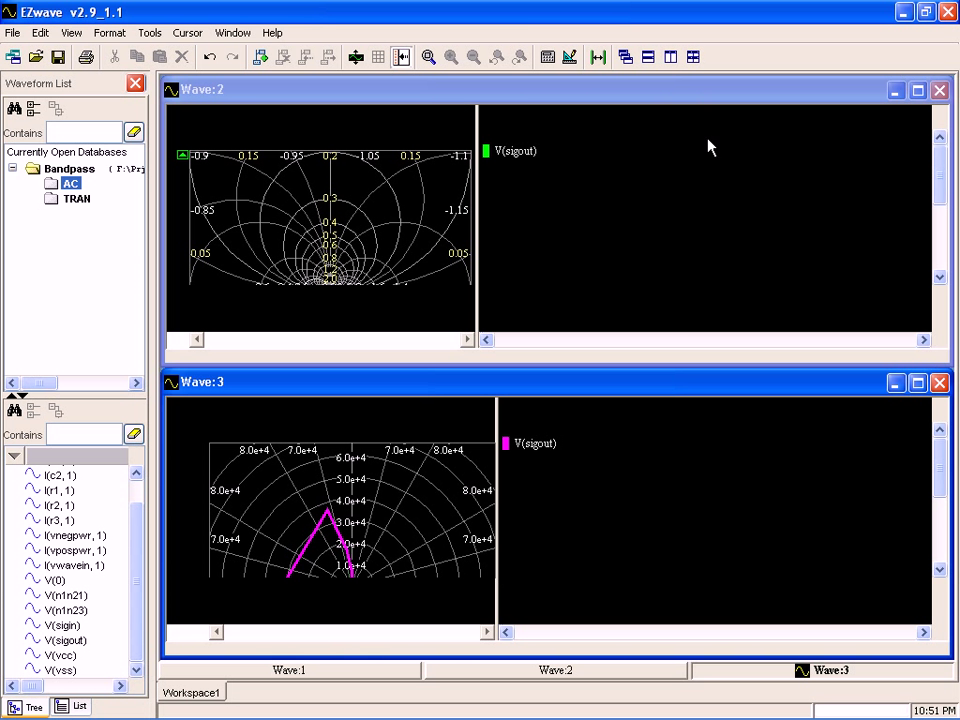
click(904, 12)
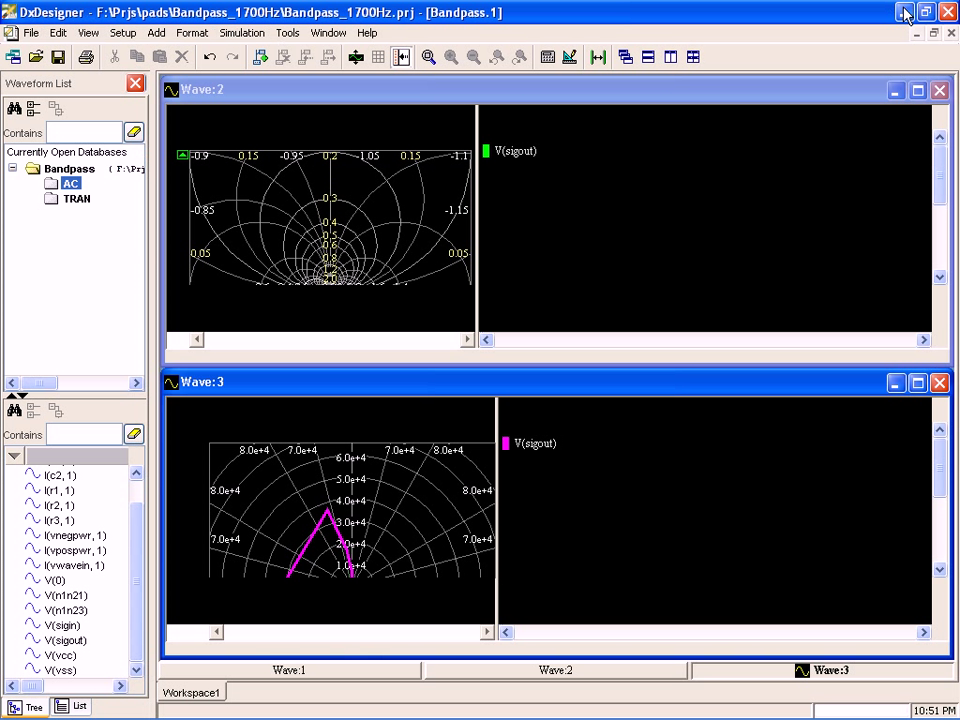
drag(311, 465, 615, 718)
click(598, 679)
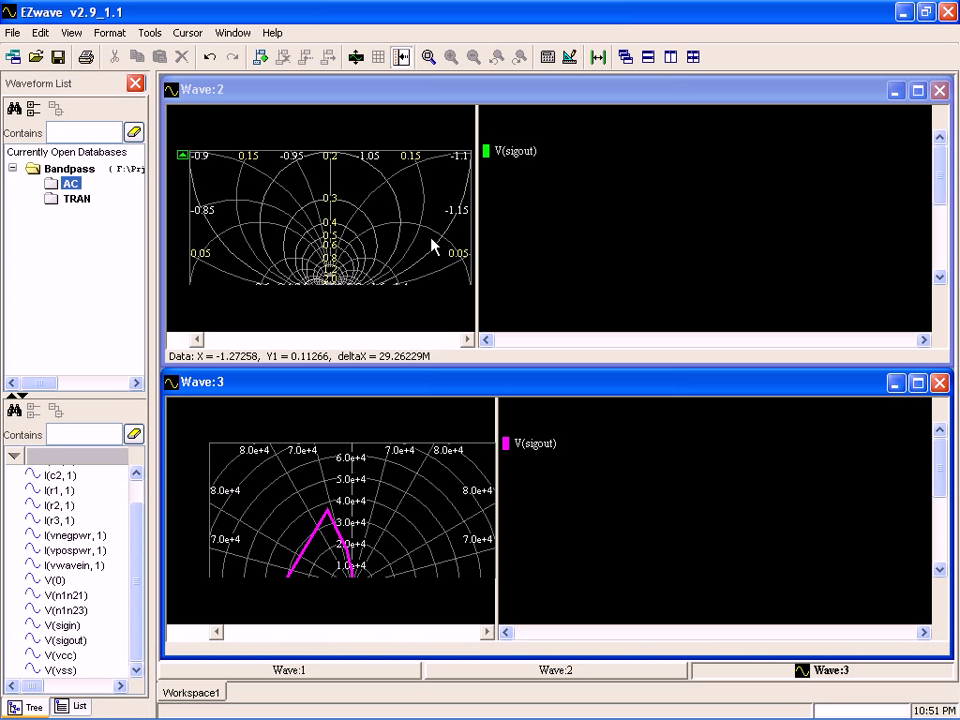
Select the TRAN results database and minimize the Wave:2 and Wave:3 windows
click(84, 201)
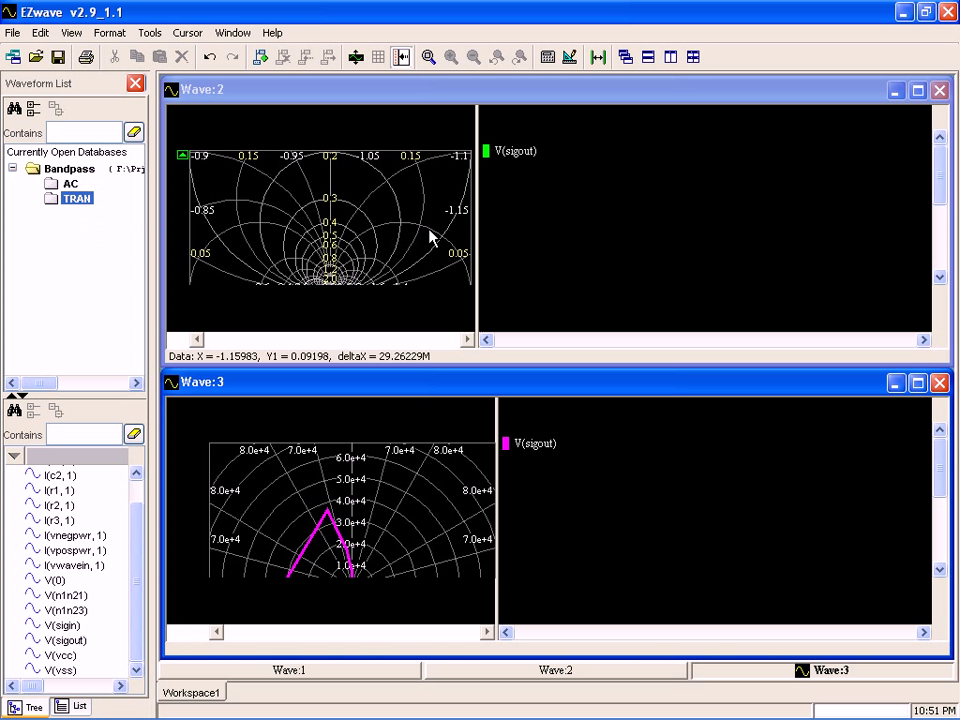
click(895, 91)
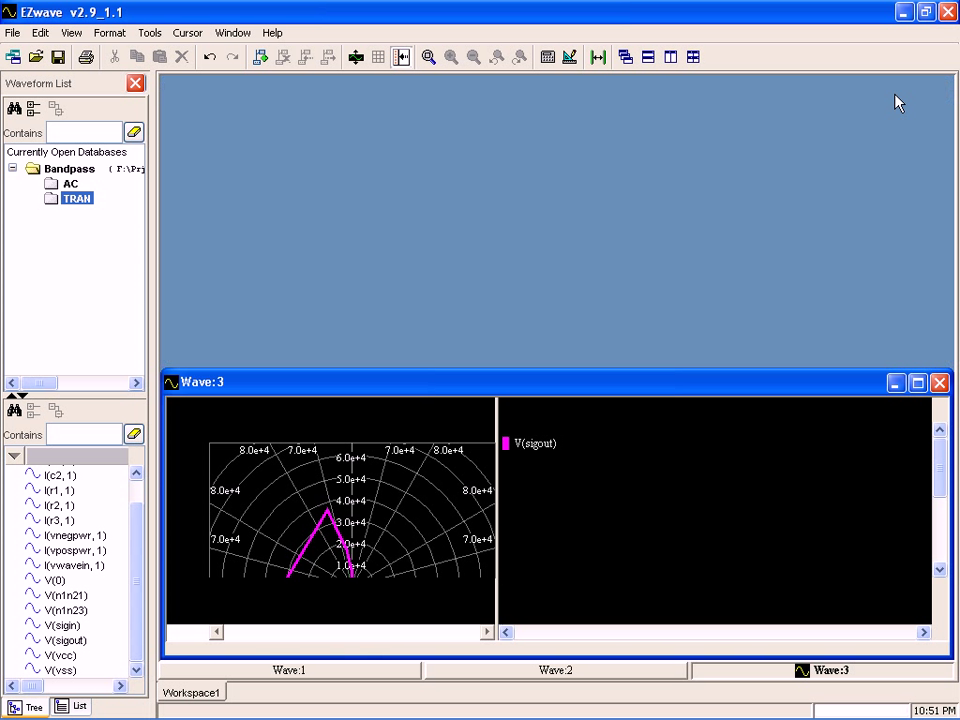
click(895, 383)
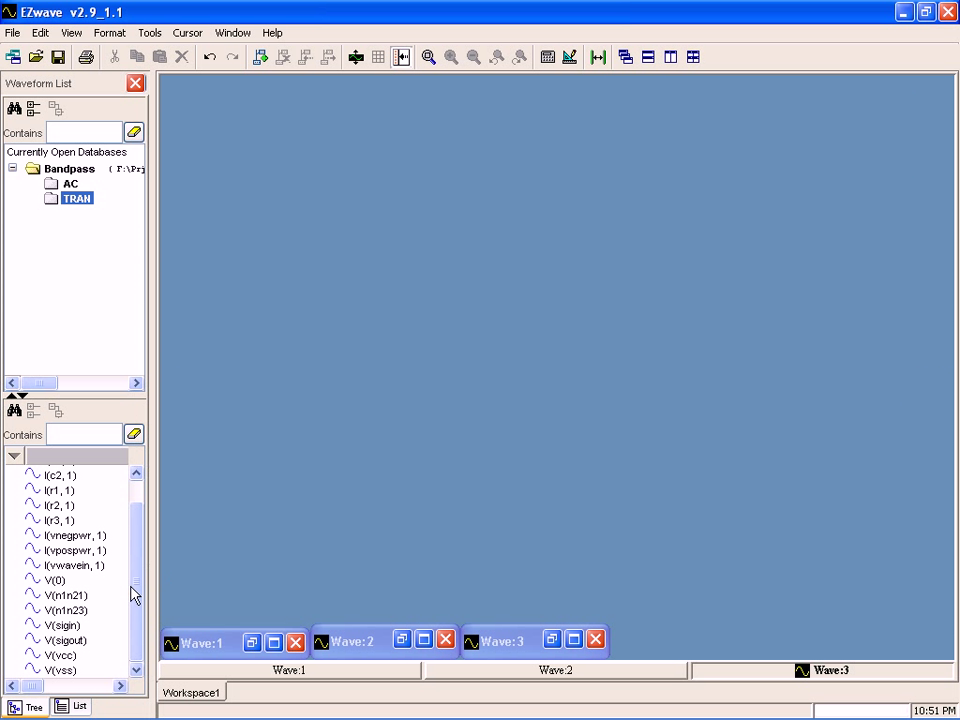
Overlay transient V(sigout) and V(sigin) in Wave:4, zoomed to about three sine cycles
double_click(78, 641)
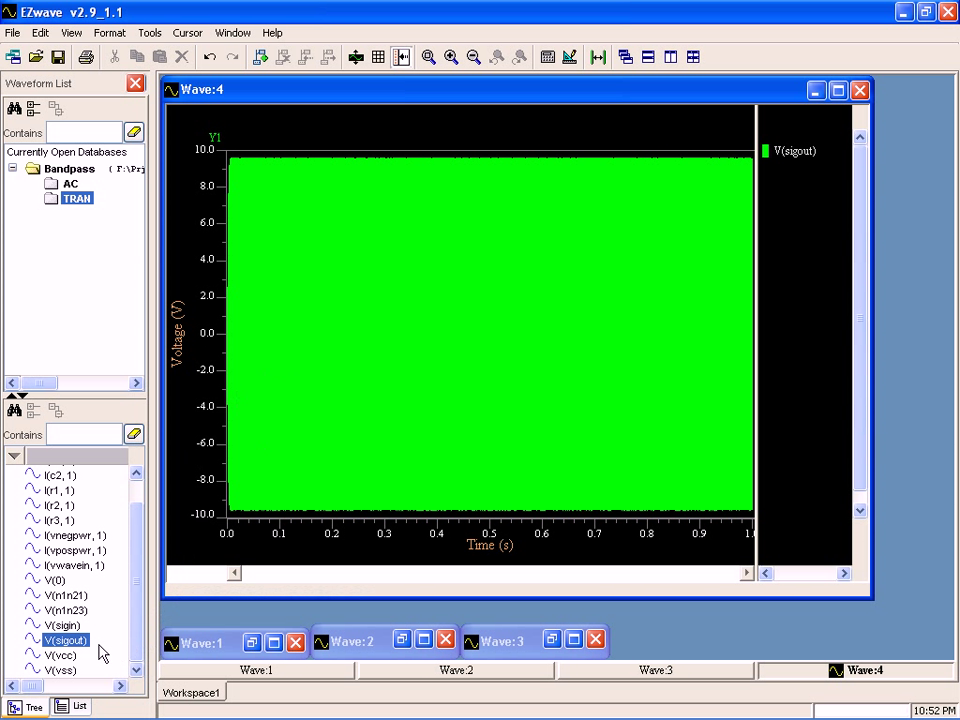
double_click(64, 629)
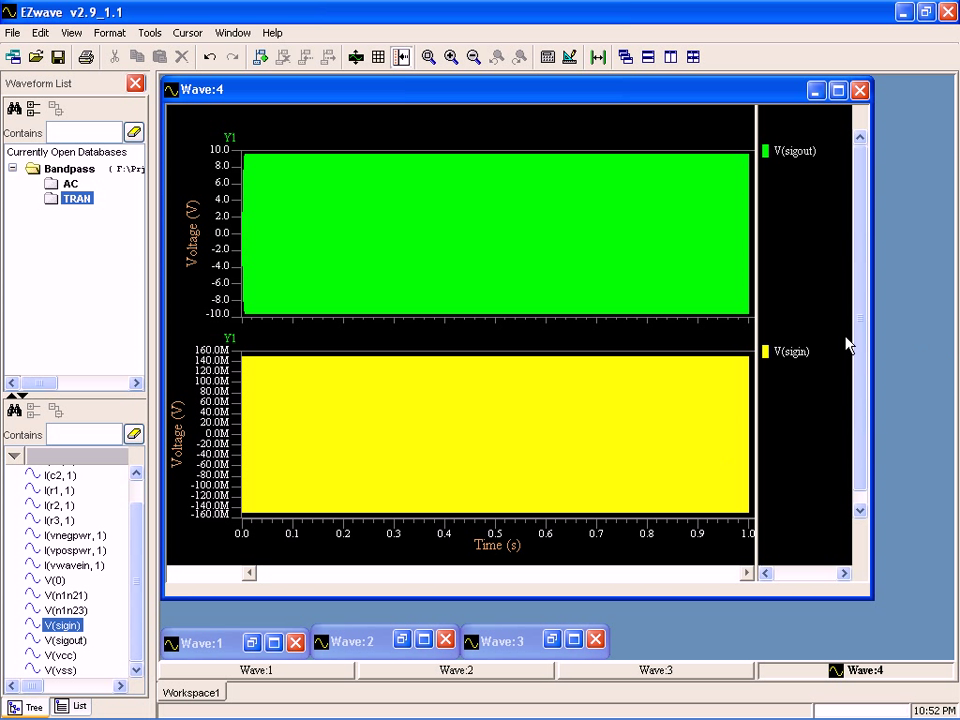
drag(838, 350, 793, 219)
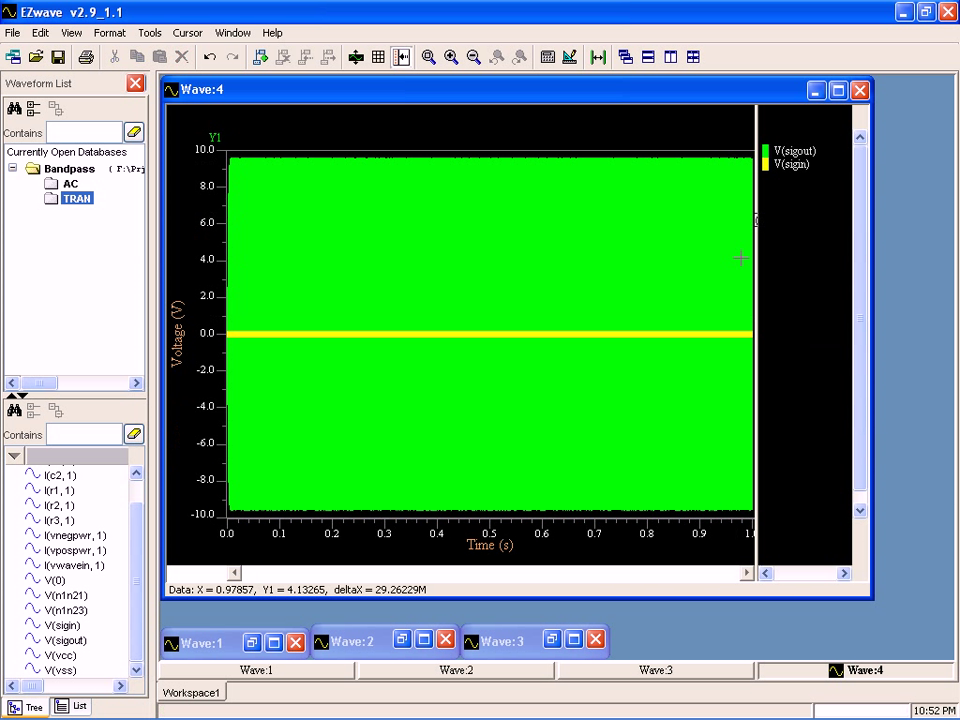
drag(251, 160, 231, 157)
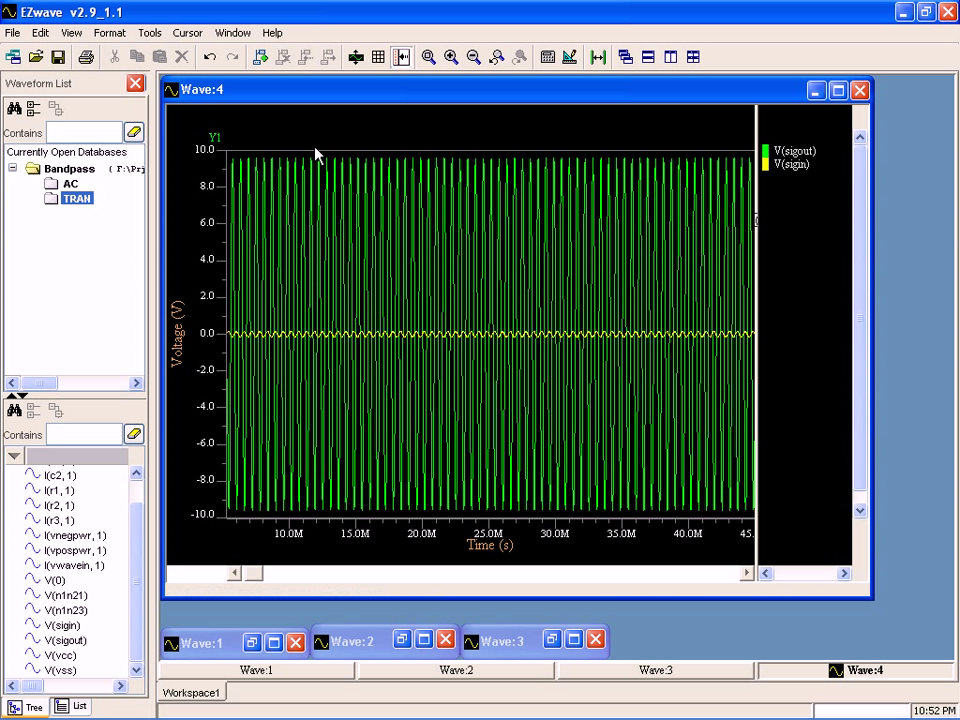
drag(315, 155, 293, 157)
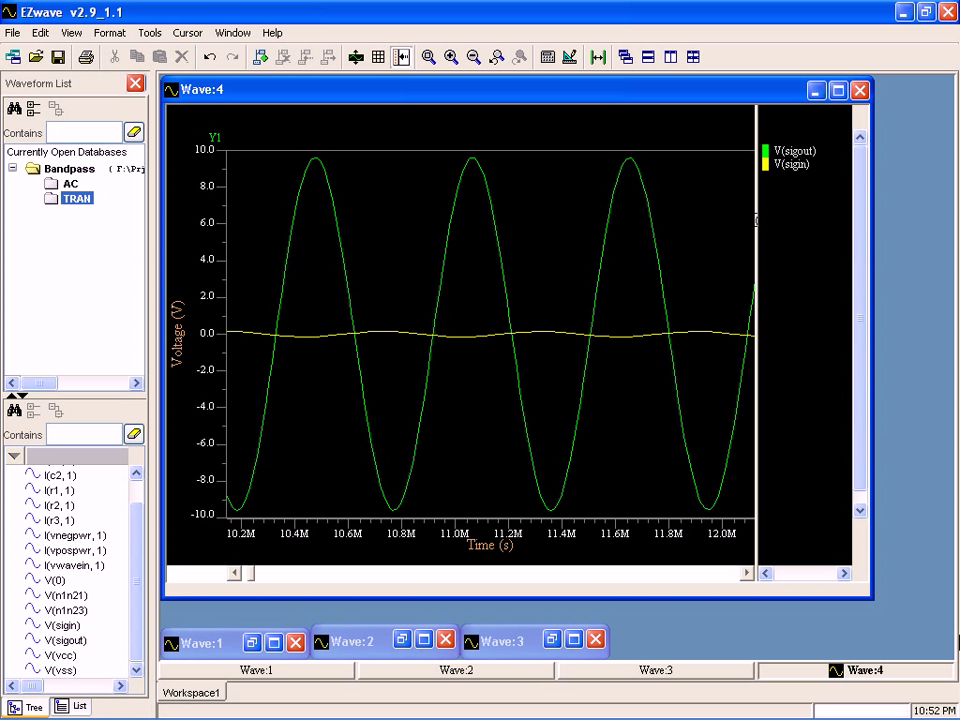
Minimize EZwave, zoom the Bandpass schematic in on the op-amp filter circuit, and close the output panel
click(903, 13)
drag(358, 466, 461, 242)
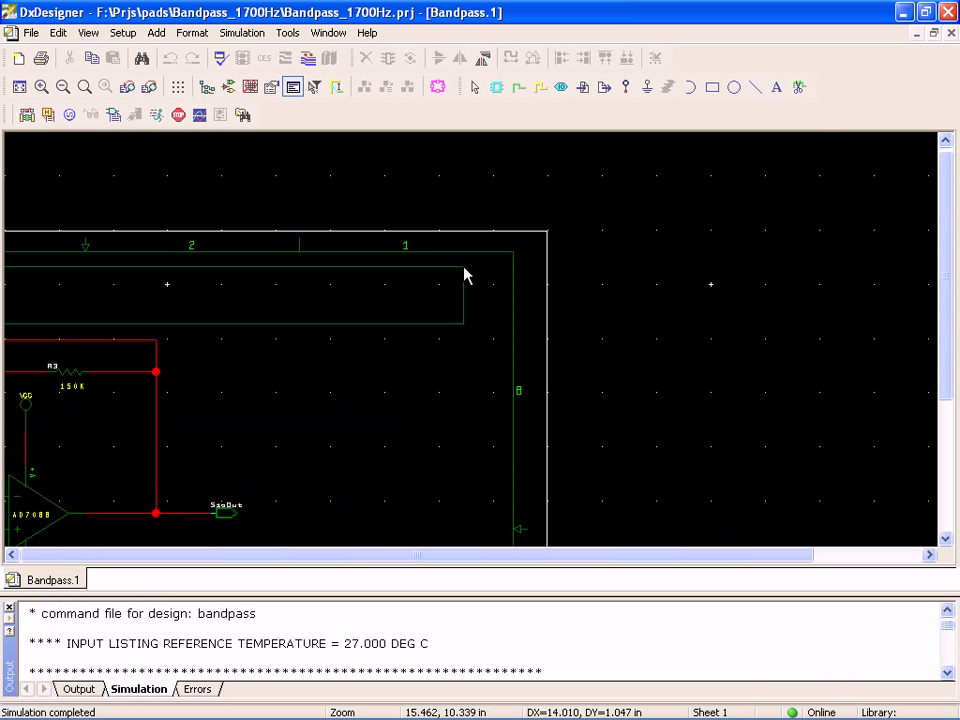
drag(107, 176, 389, 356)
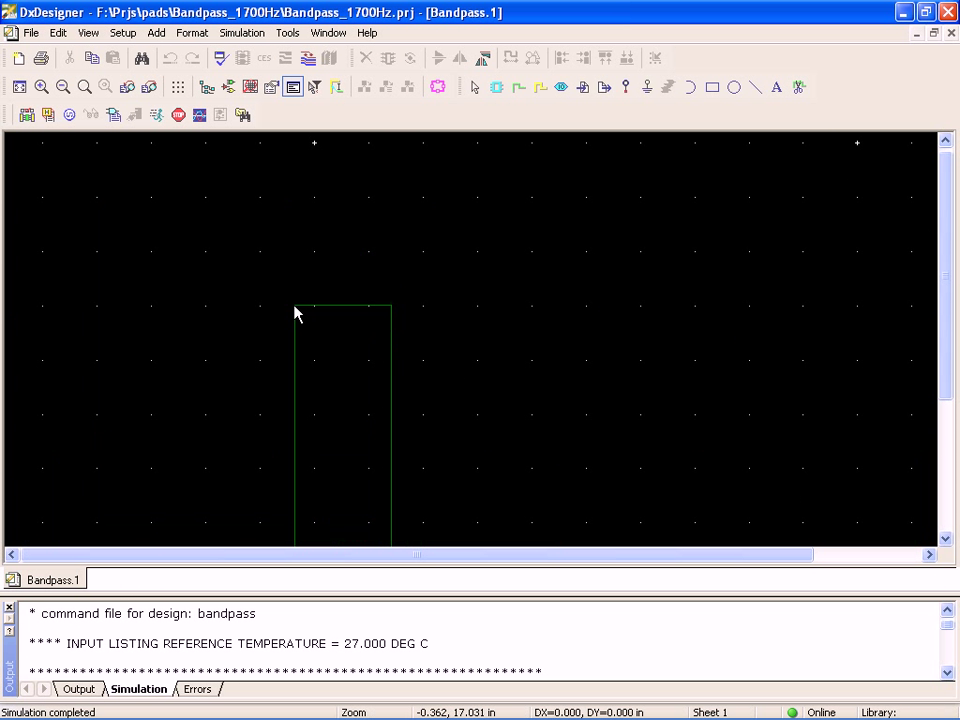
click(19, 87)
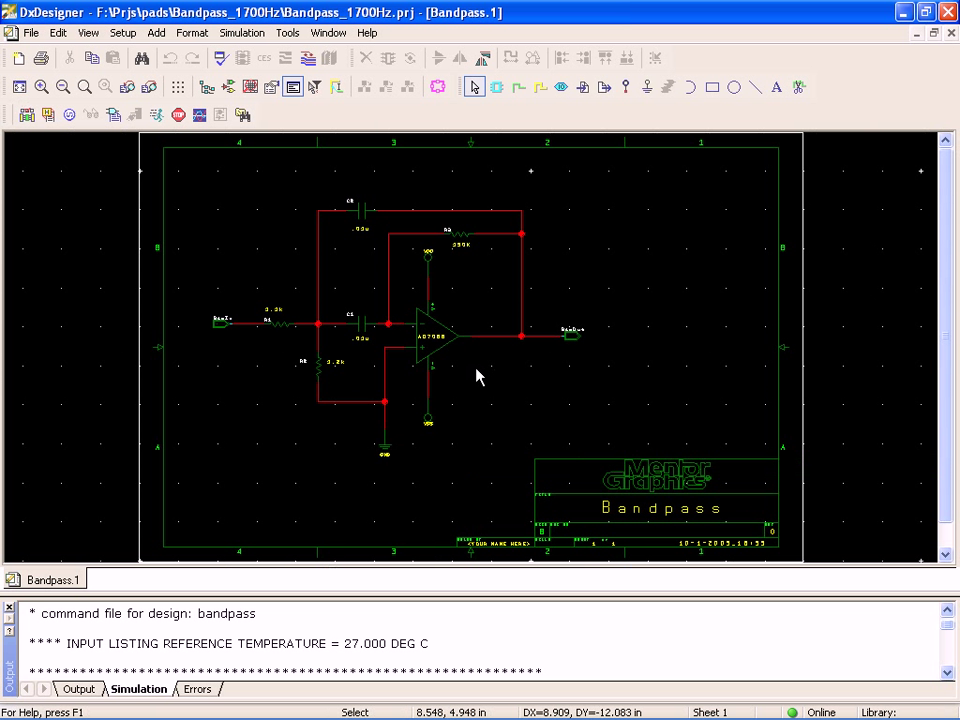
click(85, 87)
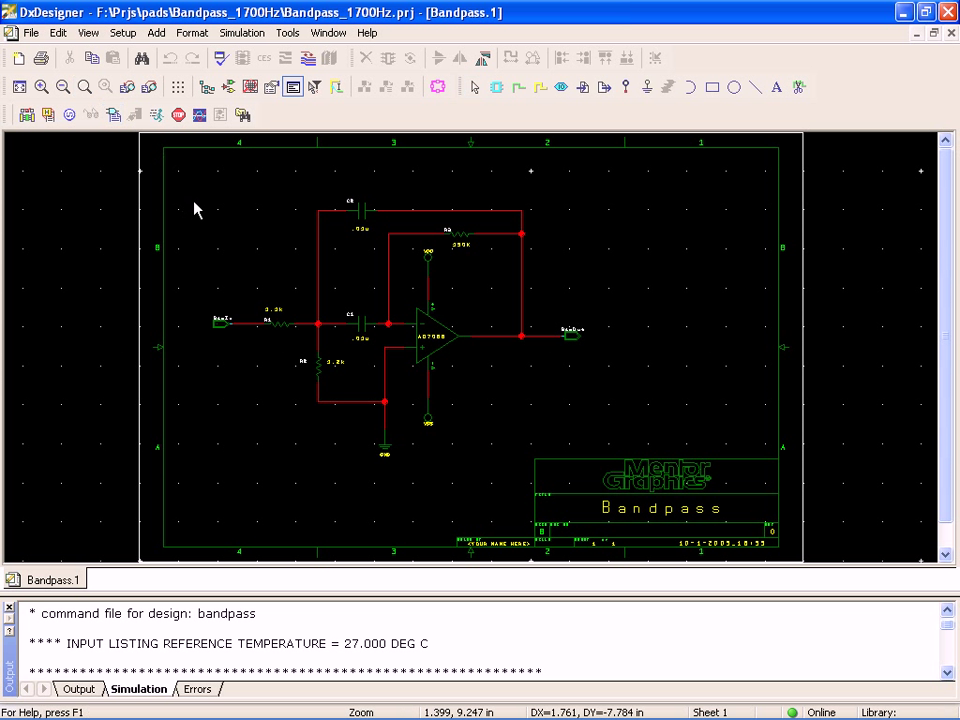
drag(193, 205, 626, 472)
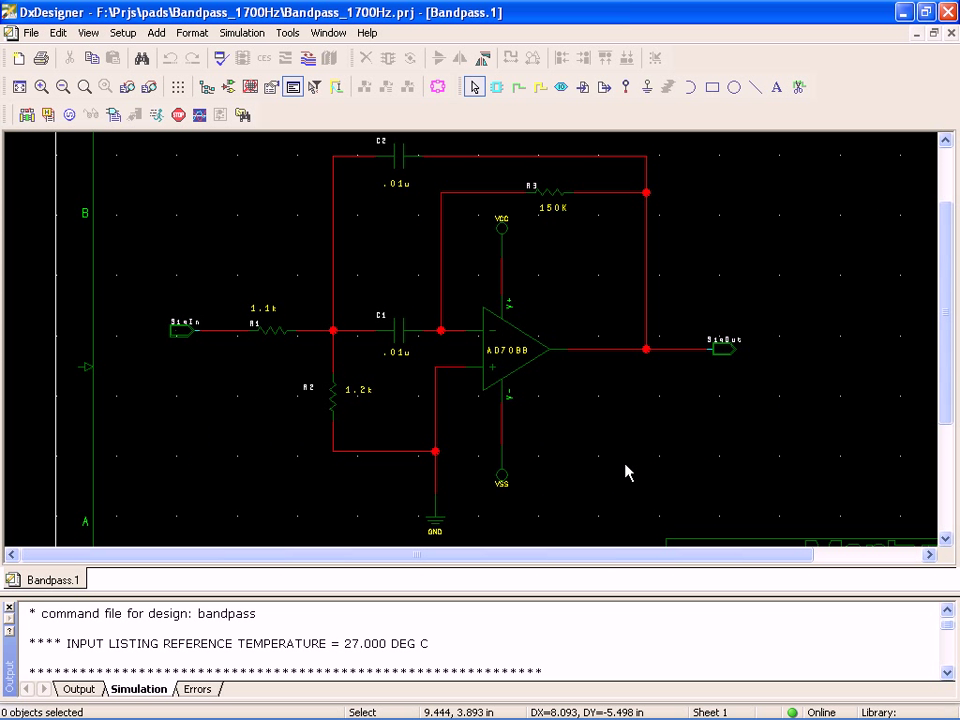
click(9, 608)
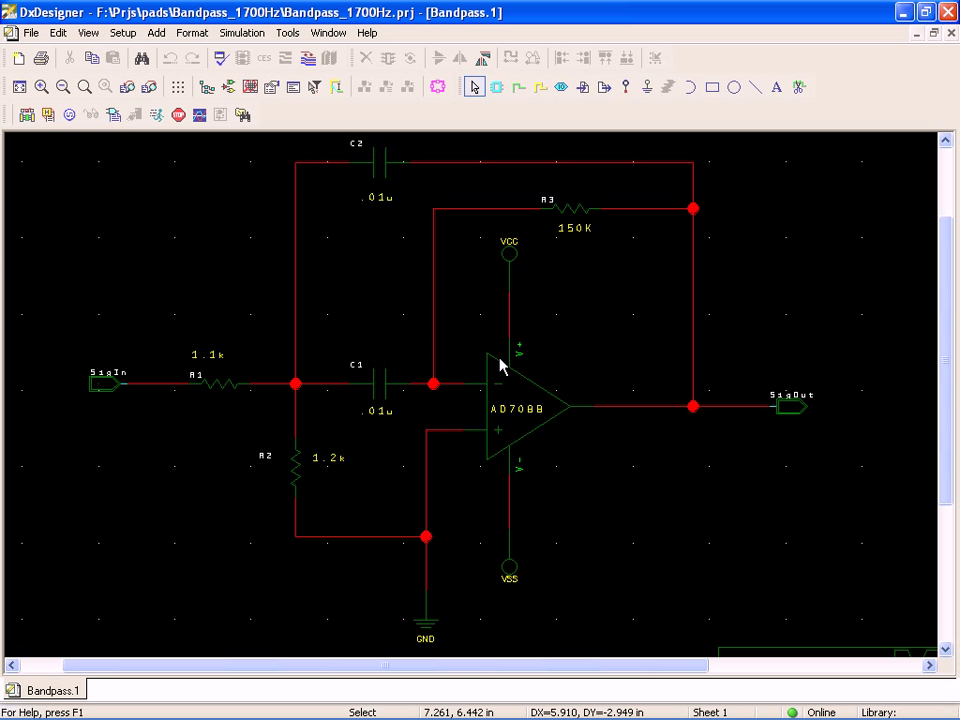
mouse_move(912, 712)
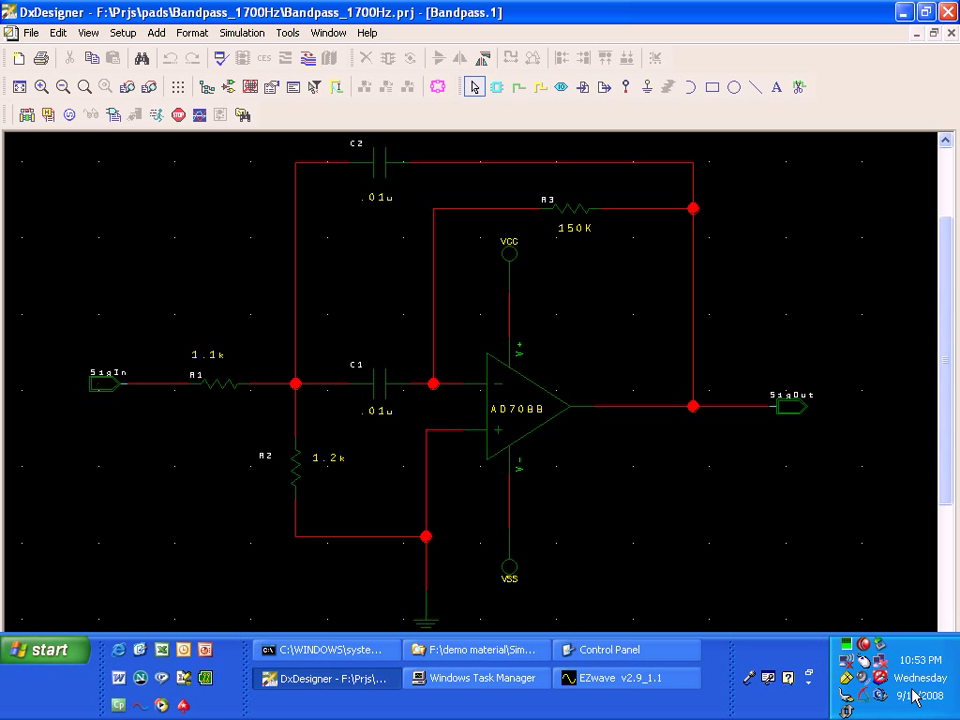